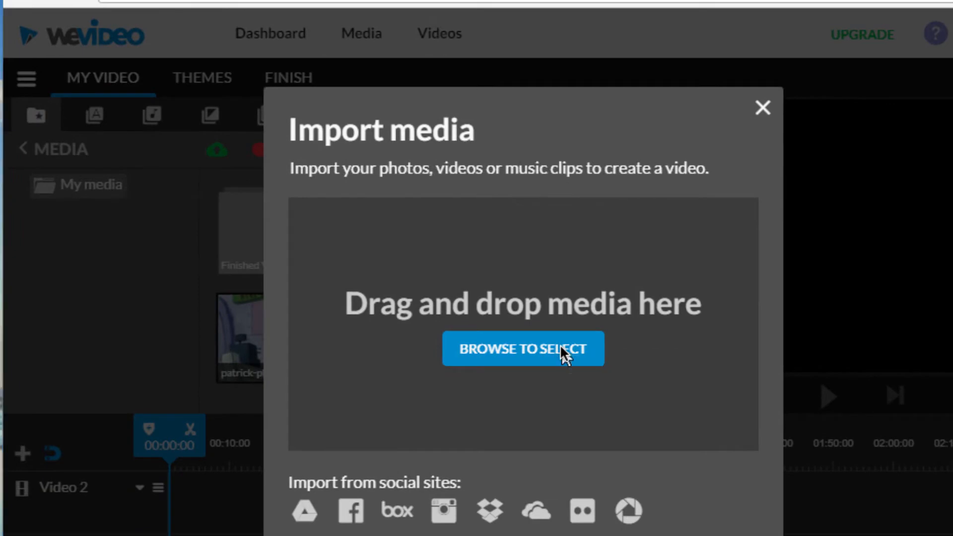
- Import bikini-bottom-hs.png, Patrick.png and patrick-laugh.m4a from the computer into the project's media
{"action": "left_click", "coordinate": [561, 347]}
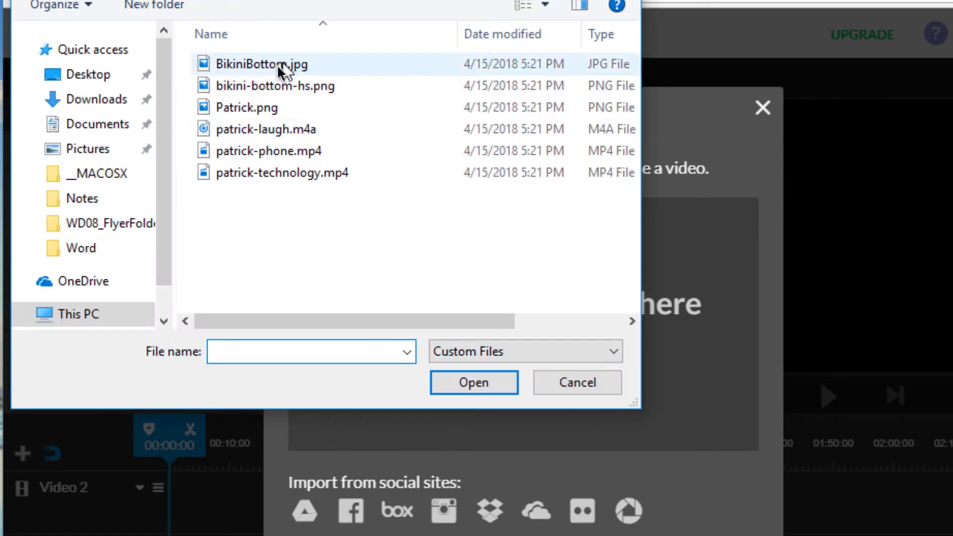
{"action": "left_click", "coordinate": [269, 105]}
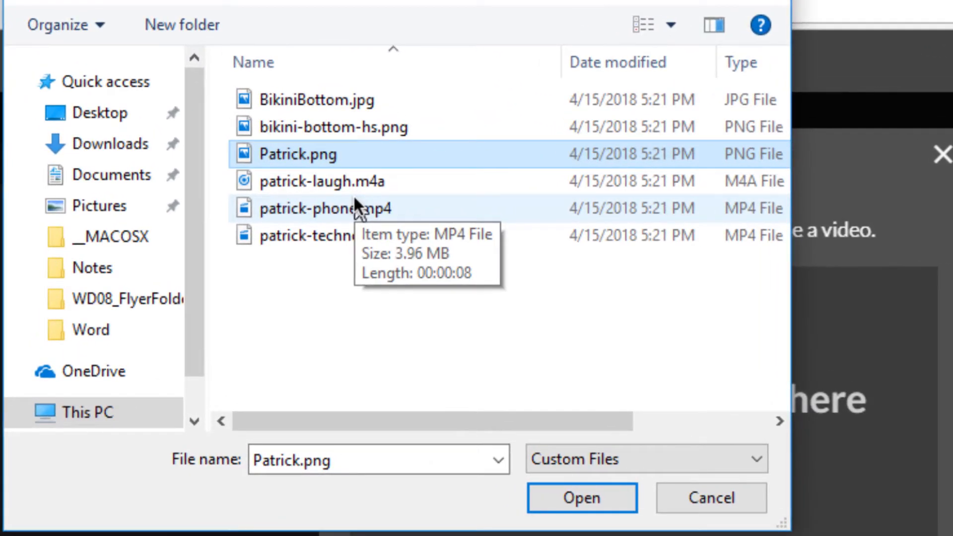
{"action": "left_click", "coordinate": [356, 183], "text": "ctrl"}
{"action": "left_click", "coordinate": [321, 126]}
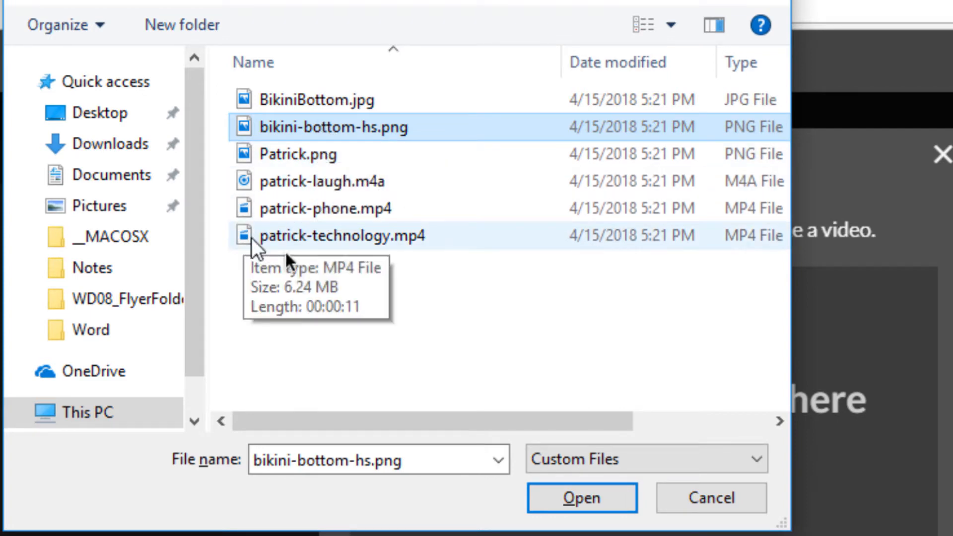
{"action": "left_click", "coordinate": [349, 181], "text": "shift"}
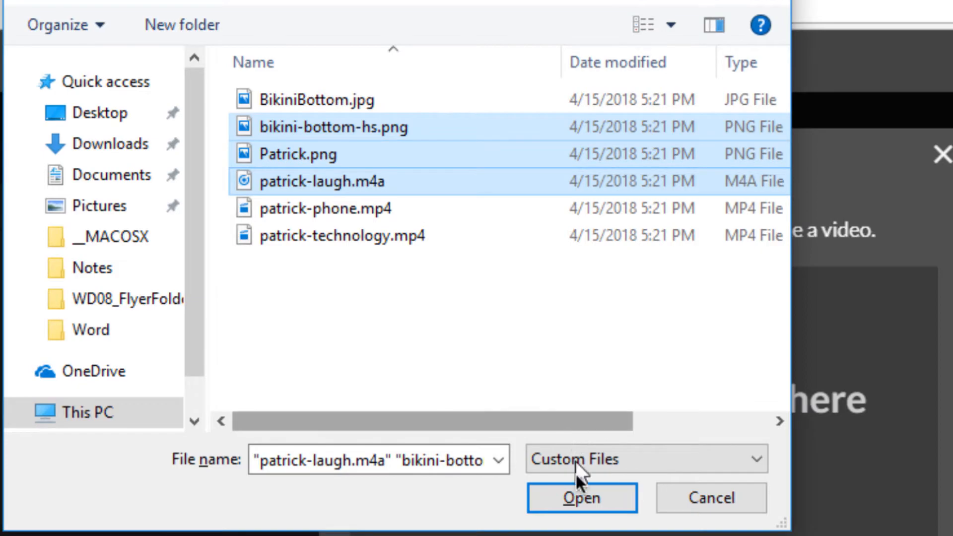
{"action": "left_click", "coordinate": [579, 499]}
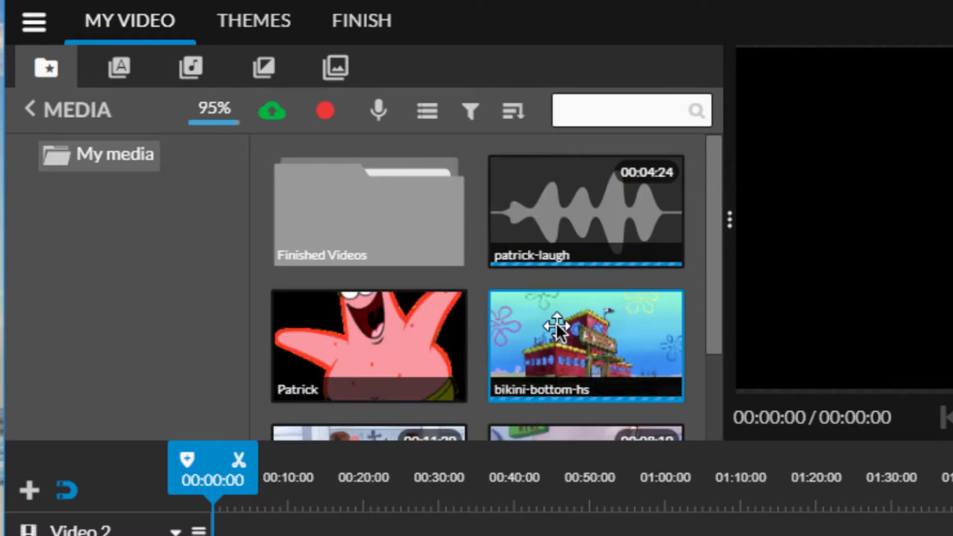
- Place the bikini-bottom-hs image at the start of the Video 1 track and extend it to about 17 seconds
{"action": "scroll", "coordinate": [556, 324], "scroll_direction": "down", "scroll_amount": 3}
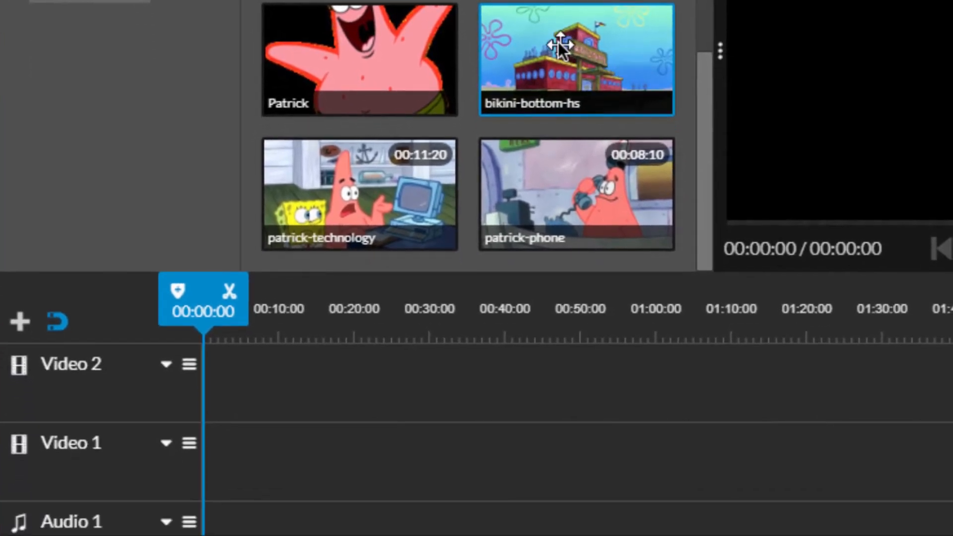
{"action": "left_click_drag", "start_coordinate": [560, 44], "coordinate": [239, 464]}
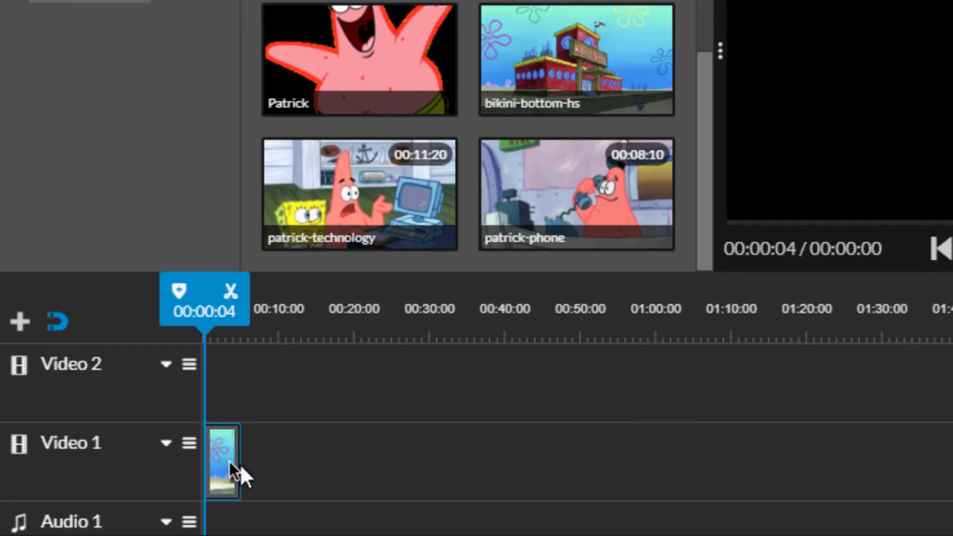
{"action": "left_click", "coordinate": [216, 455]}
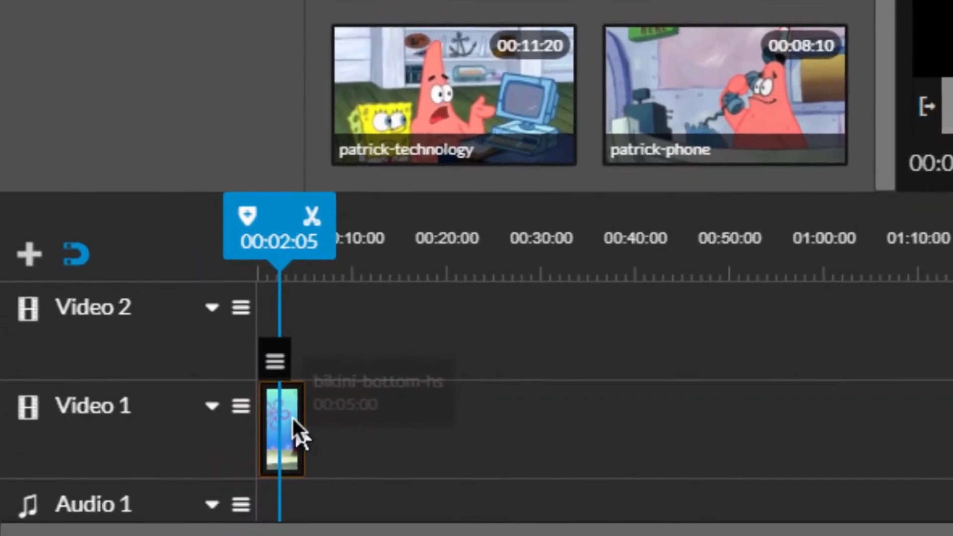
{"action": "left_click_drag", "start_coordinate": [298, 412], "coordinate": [417, 413]}
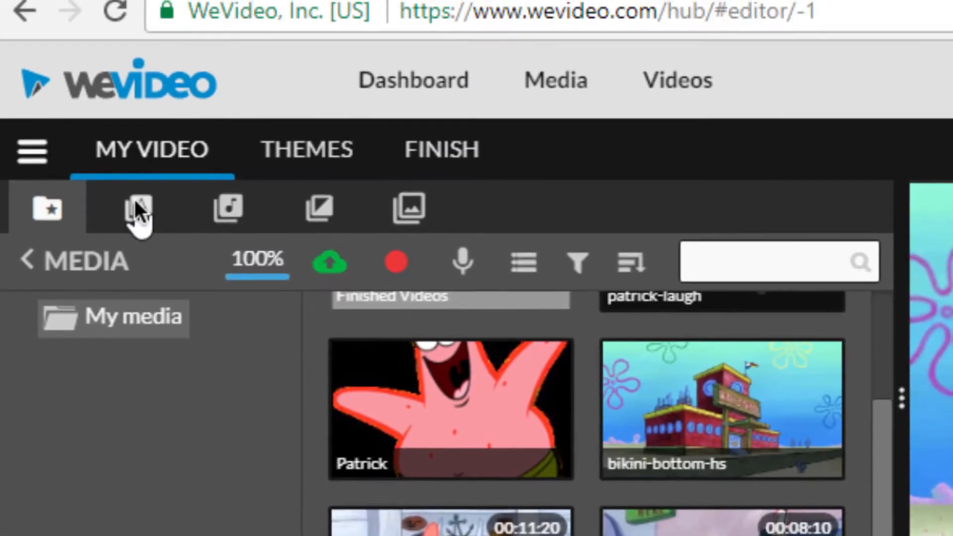
- Add the Starter title "Basic - Text" at the start of the Video 2 track, above the image
{"action": "left_click", "coordinate": [133, 201]}
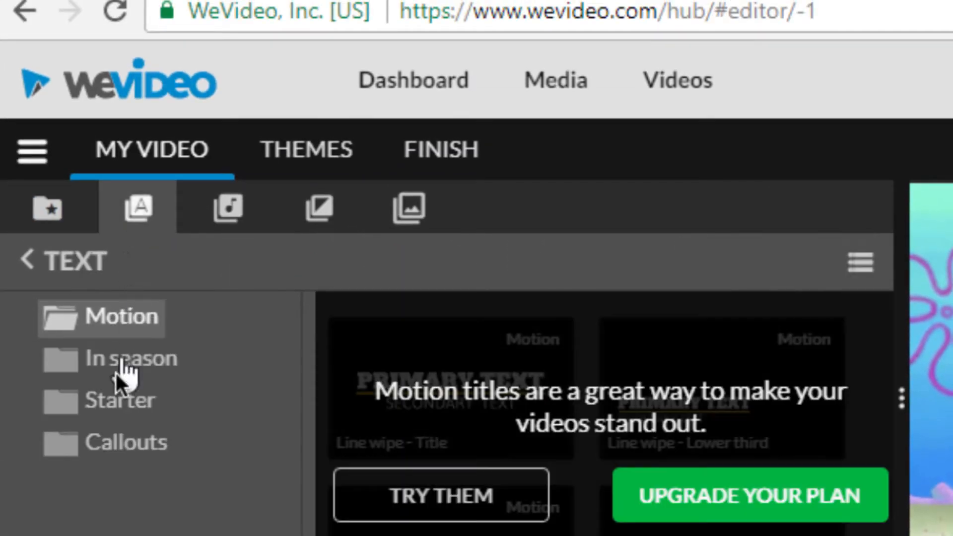
{"action": "left_click", "coordinate": [118, 397]}
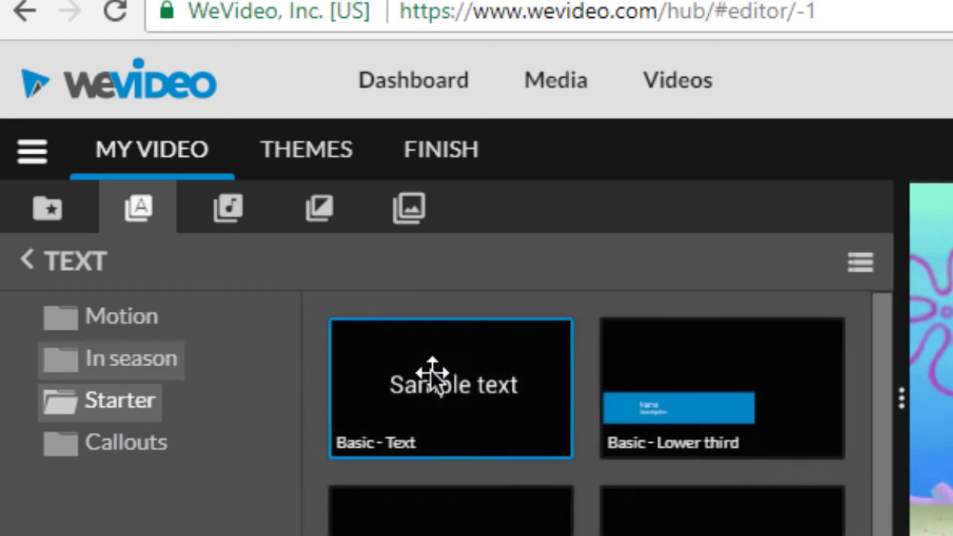
{"action": "left_click_drag", "start_coordinate": [465, 377], "coordinate": [327, 535]}
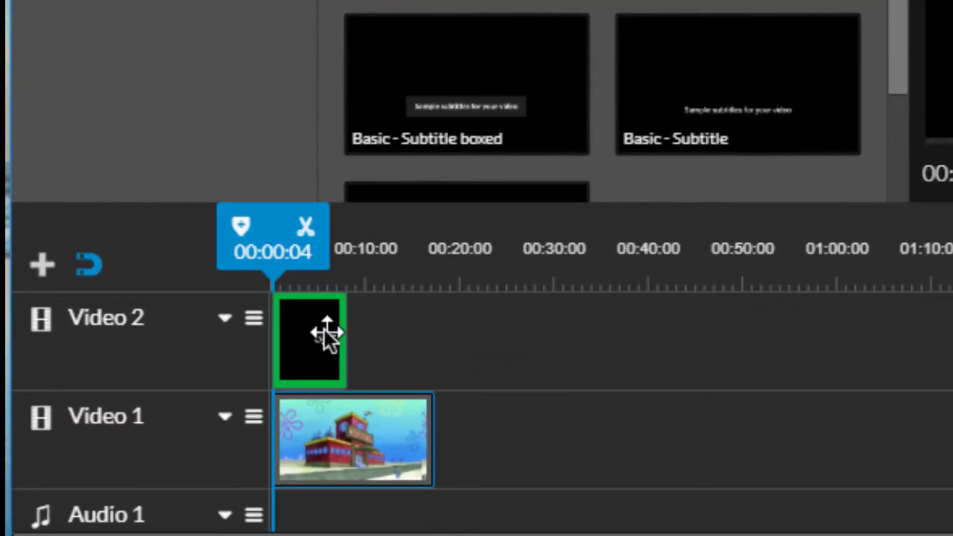
{"action": "left_click_drag", "start_coordinate": [325, 332], "coordinate": [324, 329]}
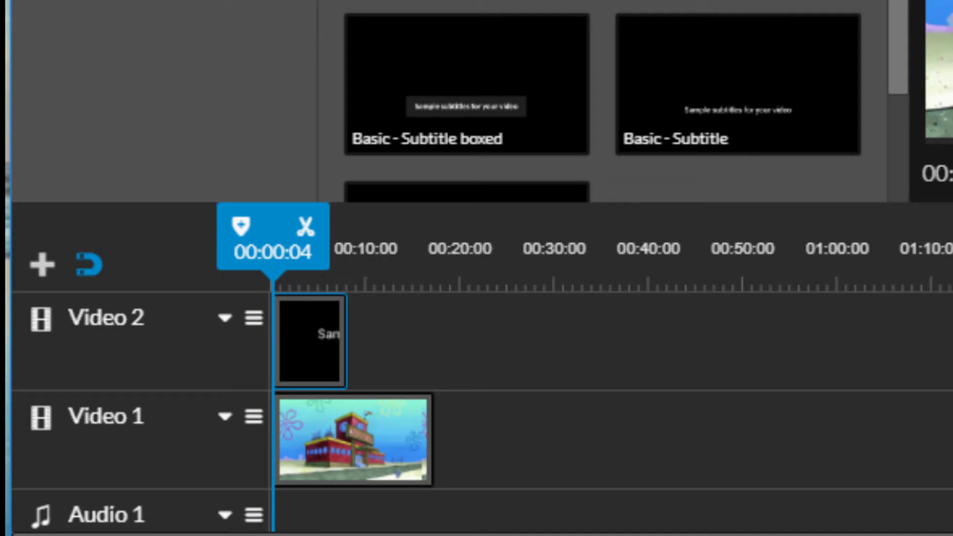
- Open the title clip for editing and replace its sample text with "Here's Patrick!"
{"action": "left_click", "coordinate": [308, 343]}
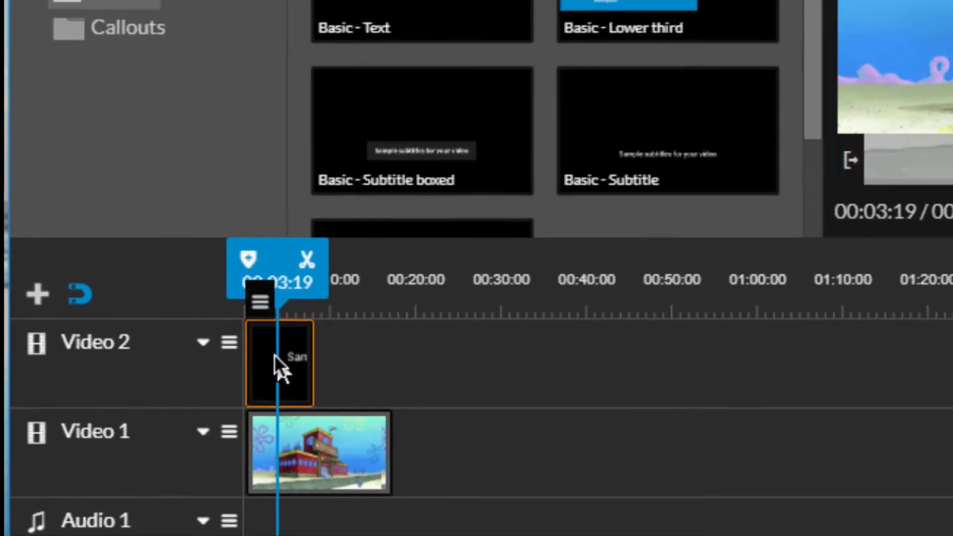
{"action": "double_click", "coordinate": [275, 354]}
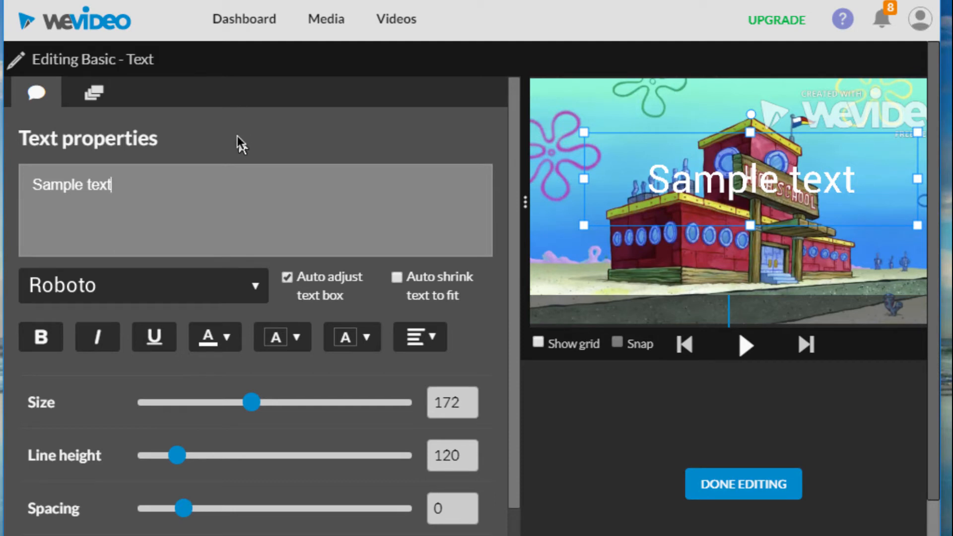
{"action": "key", "text": "ctrl+a"}
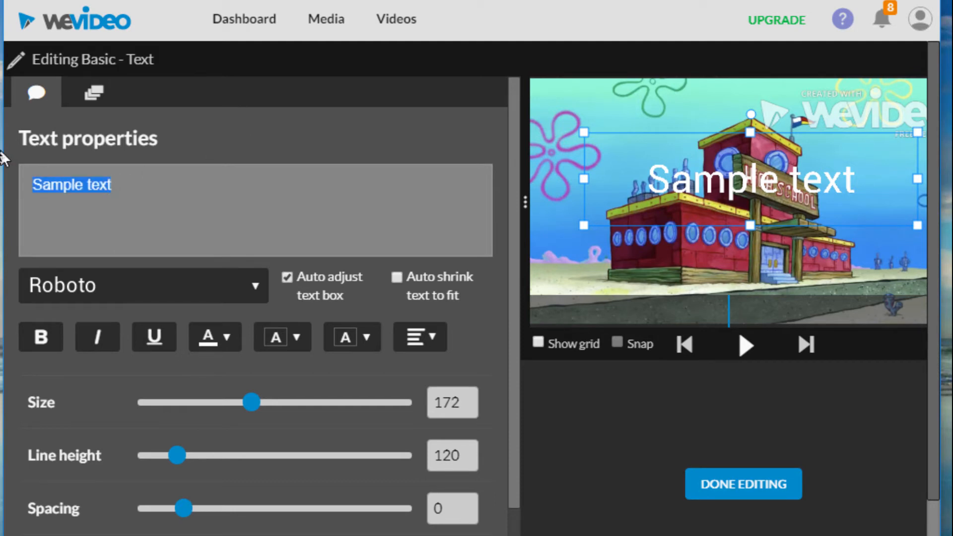
{"action": "type", "text": "Here's"}
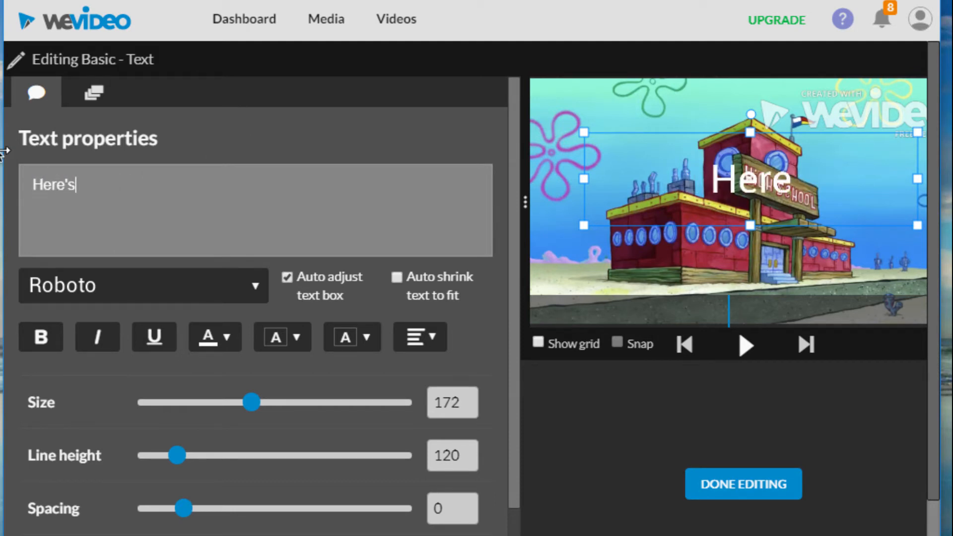
{"action": "type", "text": " Patrick"}
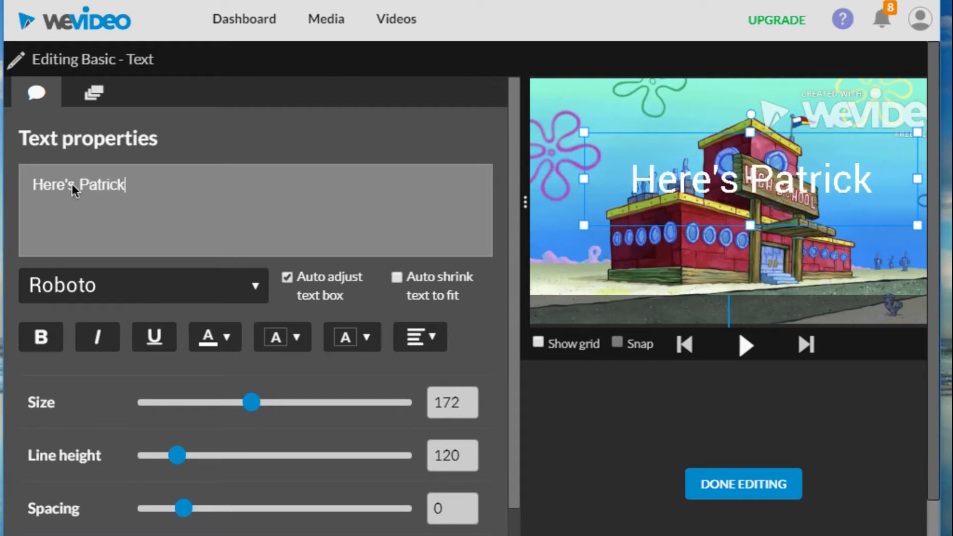
{"action": "type", "text": "!"}
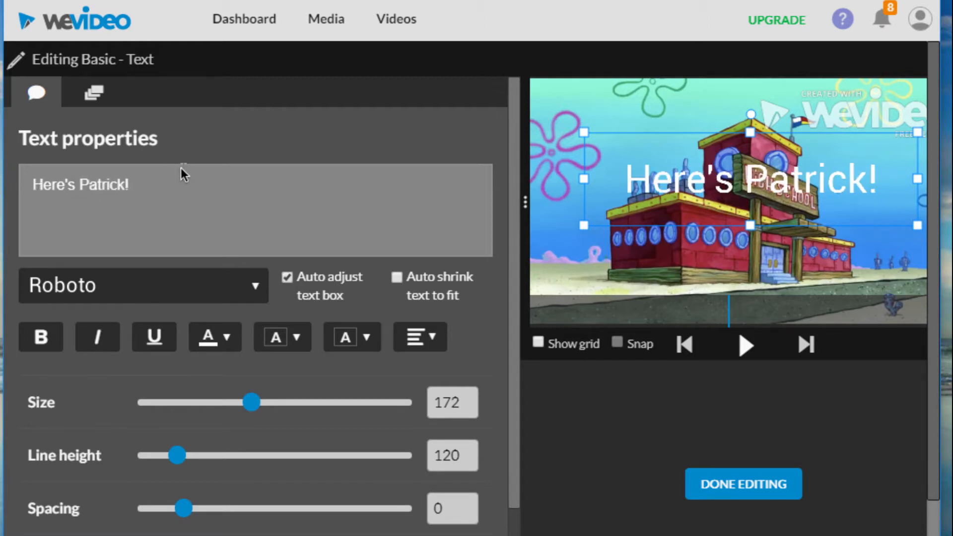
- Change the font of the whole title text to Distant Galaxy
{"action": "left_click_drag", "start_coordinate": [130, 189], "coordinate": [28, 176]}
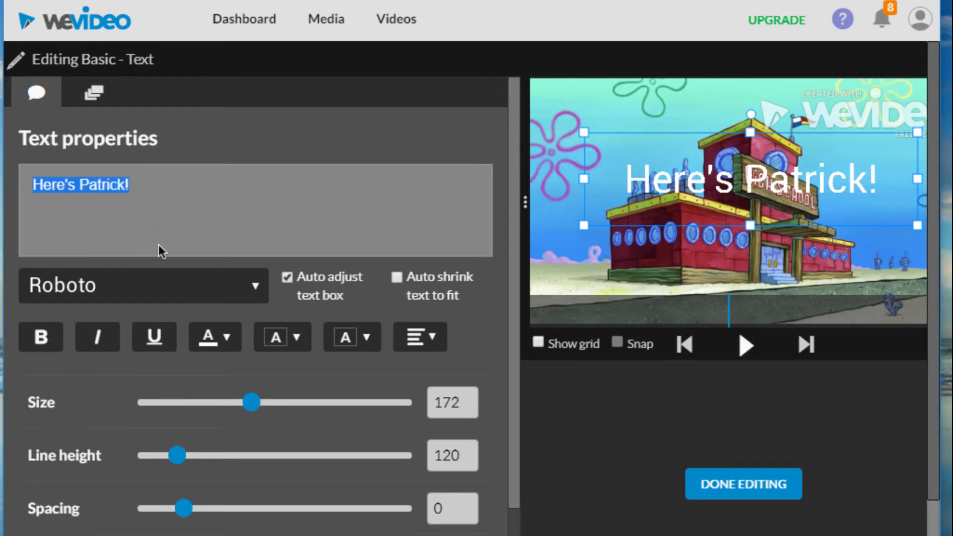
{"action": "left_click", "coordinate": [240, 284]}
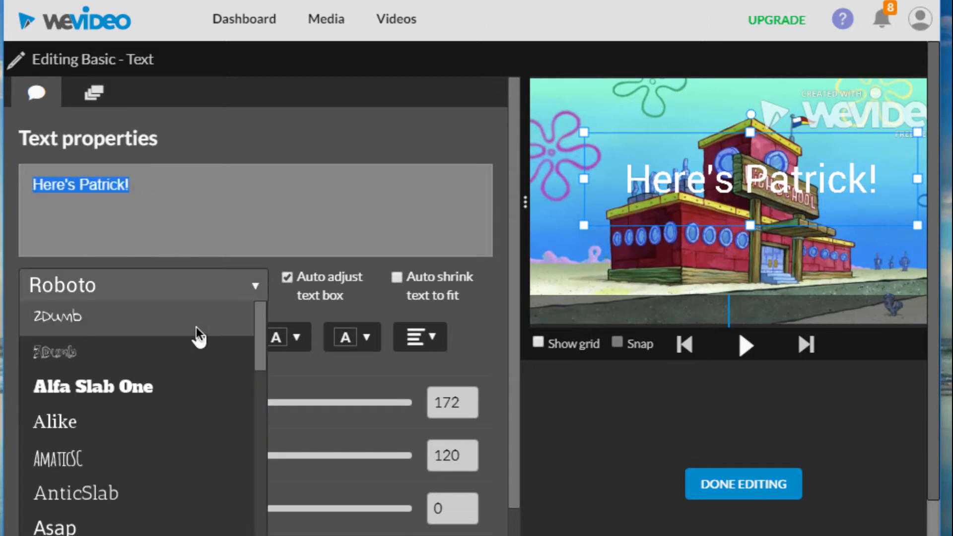
{"action": "scroll", "coordinate": [197, 329], "scroll_direction": "down", "scroll_amount": 3}
{"action": "scroll", "coordinate": [196, 327], "scroll_direction": "down", "scroll_amount": 2}
{"action": "scroll", "coordinate": [195, 327], "scroll_direction": "down", "scroll_amount": 3}
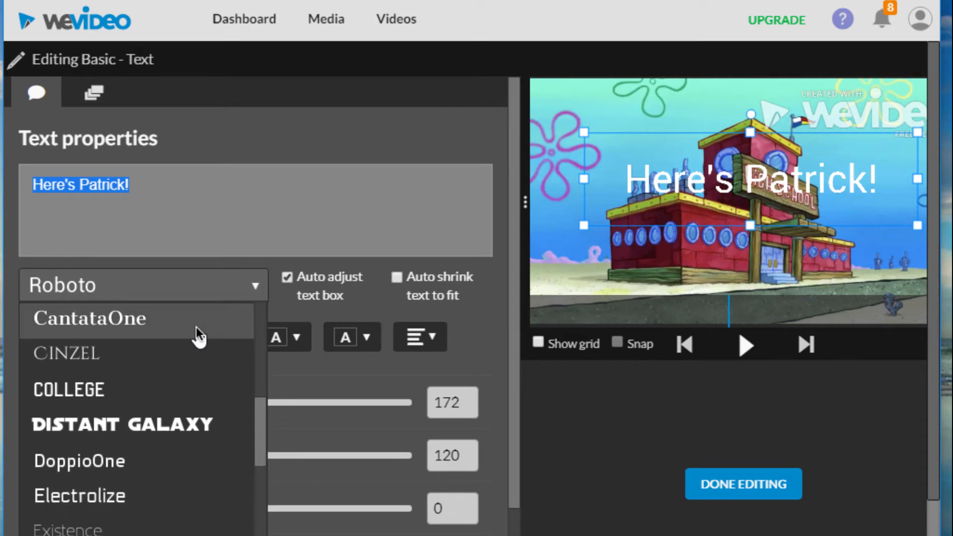
{"action": "left_click", "coordinate": [156, 424]}
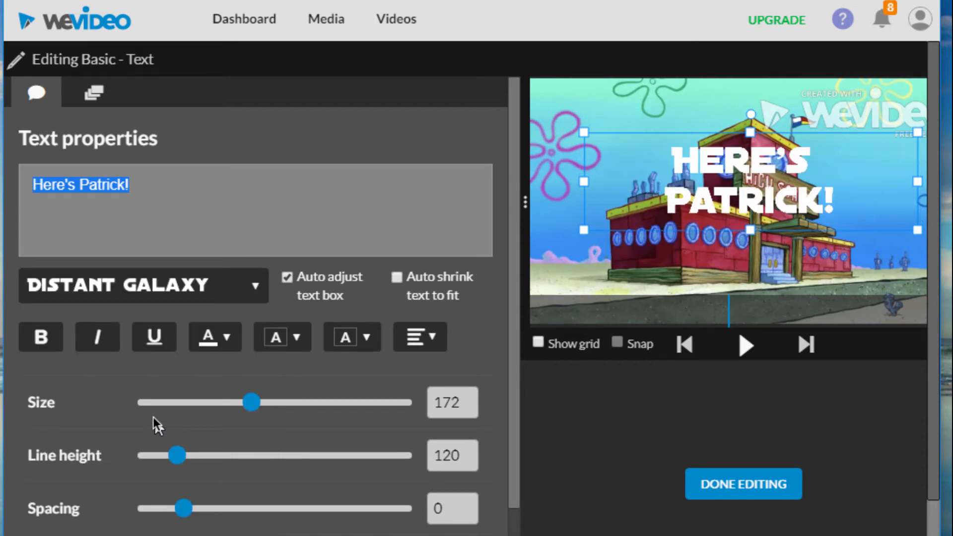
- Try dark purple, rgb(53, 28, 117), as the title's text color, then return it to white
{"action": "left_click", "coordinate": [219, 337]}
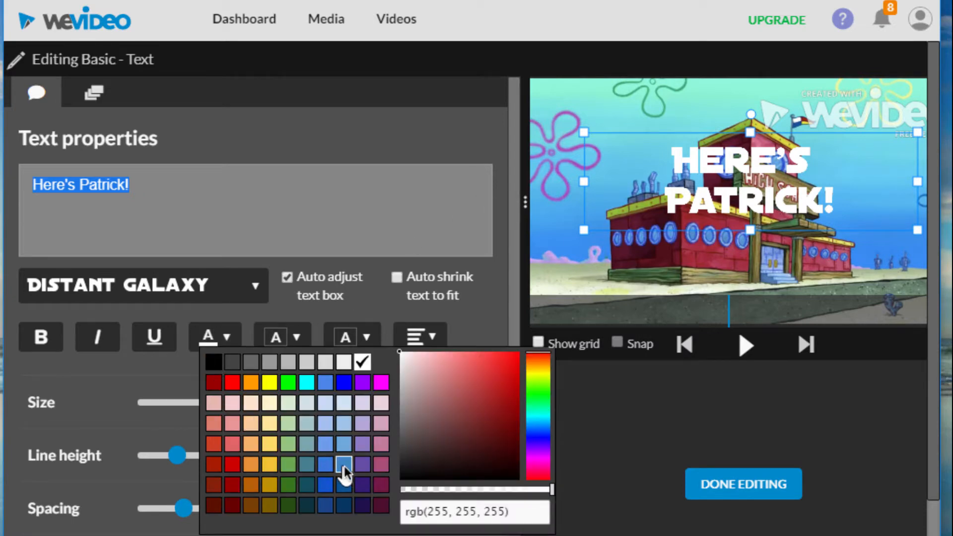
{"action": "left_click", "coordinate": [361, 479]}
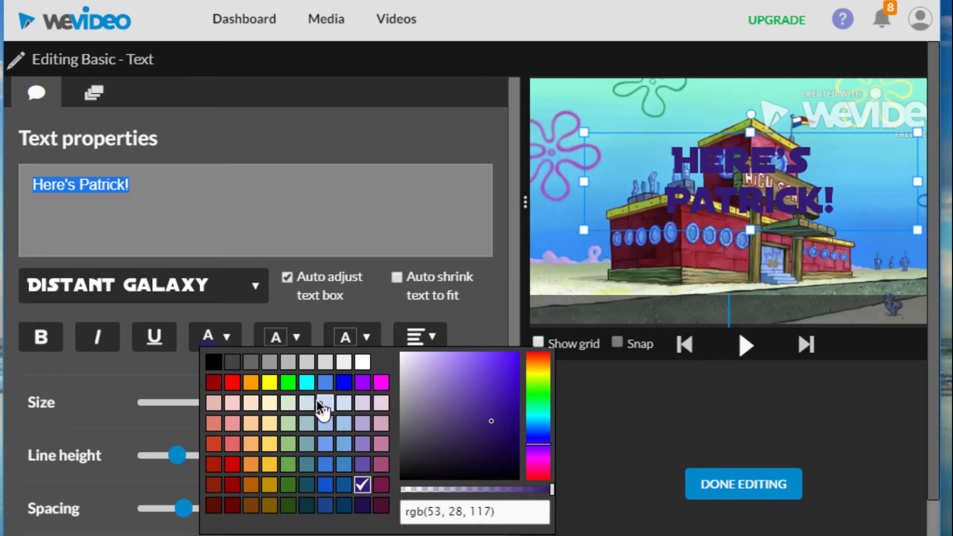
{"action": "left_click", "coordinate": [362, 361]}
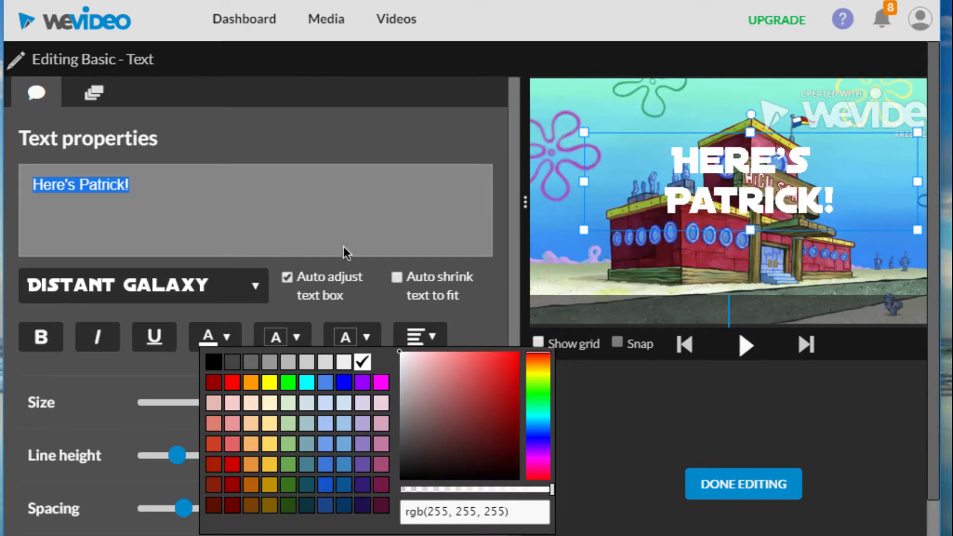
- Enlarge the title text to size 302 and reposition its text box at x 203, y 227
{"action": "scroll", "coordinate": [344, 246], "scroll_direction": "down", "scroll_amount": 2}
{"action": "scroll", "coordinate": [344, 245], "scroll_direction": "down", "scroll_amount": 1}
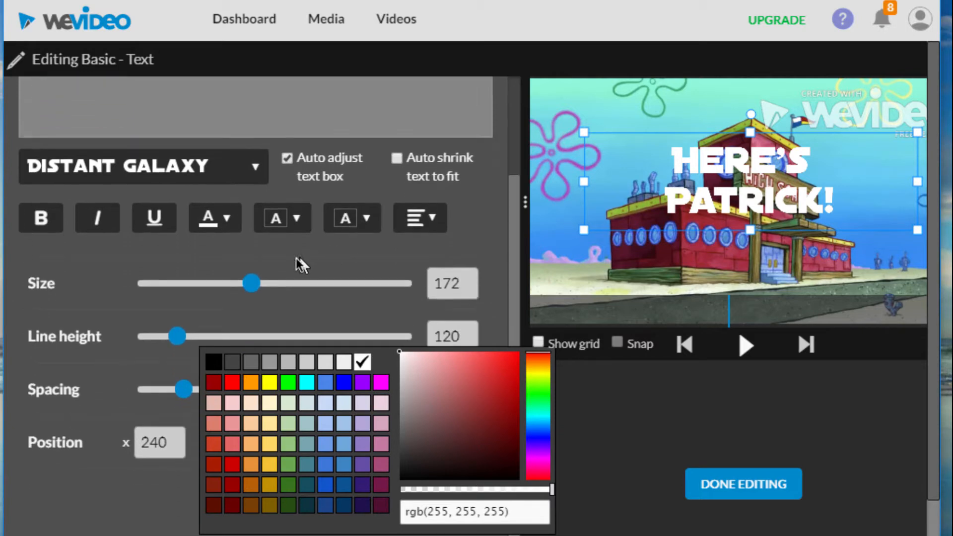
{"action": "left_click_drag", "start_coordinate": [262, 282], "coordinate": [275, 281]}
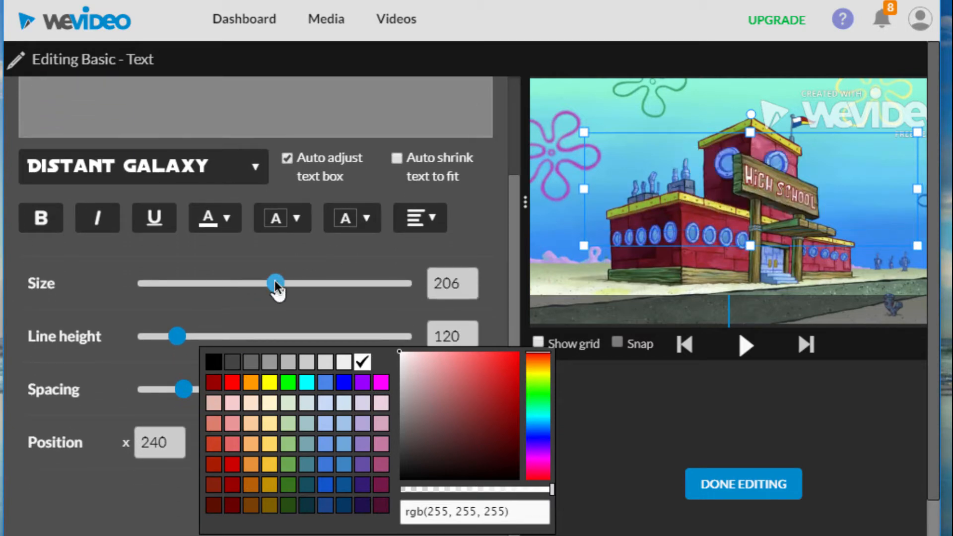
{"action": "left_click", "coordinate": [314, 283]}
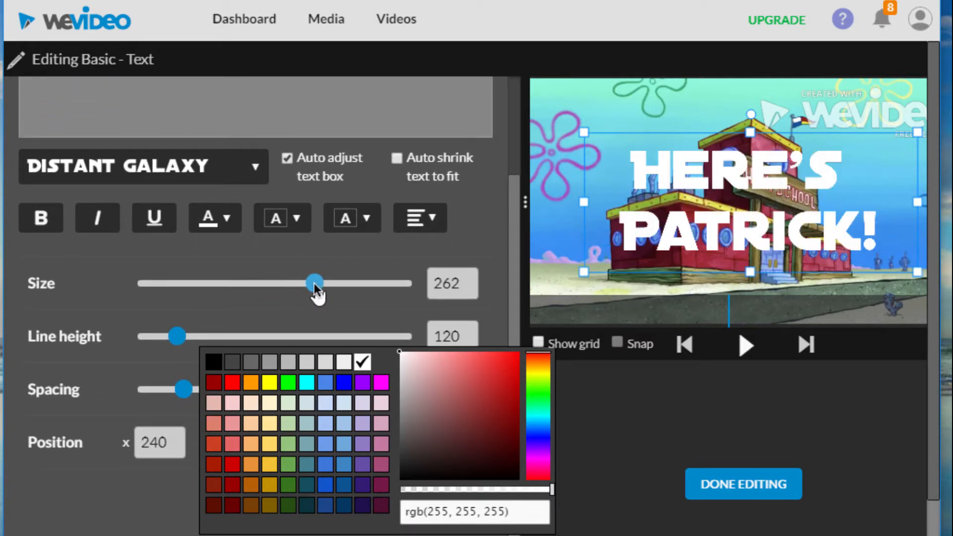
{"action": "left_click", "coordinate": [344, 283]}
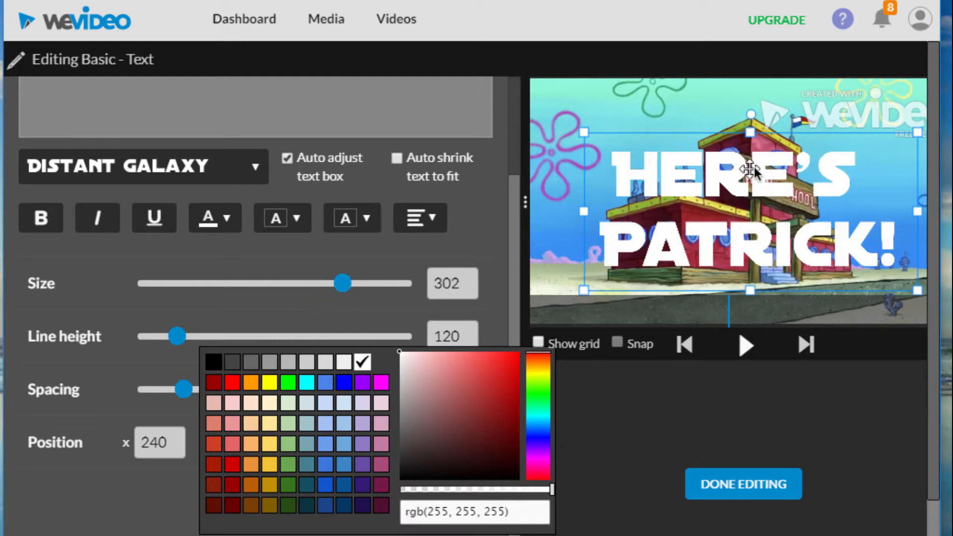
{"action": "mouse_move", "coordinate": [750, 168]}
{"action": "left_mouse_down"}
{"action": "mouse_move", "coordinate": [742, 155]}
{"action": "mouse_move", "coordinate": [745, 171]}
{"action": "left_mouse_up"}
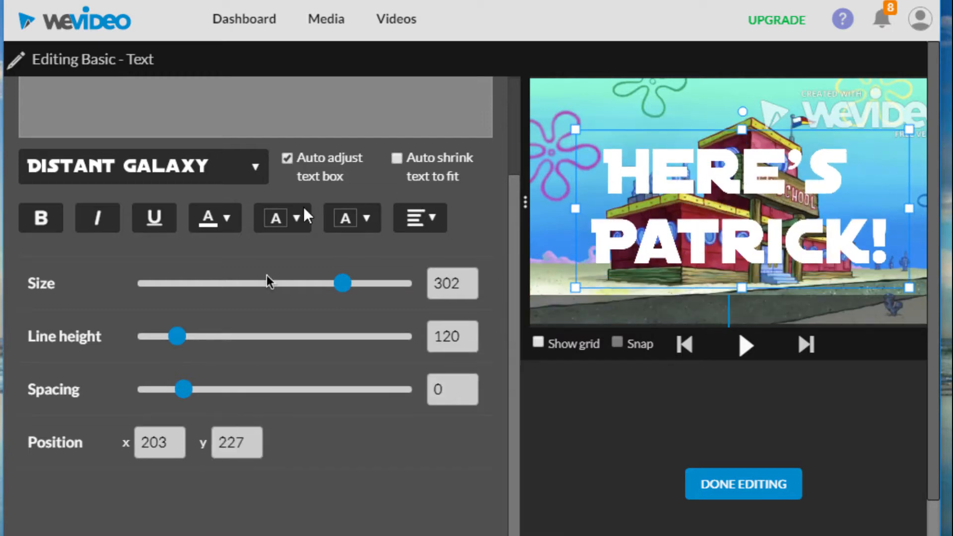
- Enable the Fade In/Out animation for the title, open its fade settings, and finish editing the title
{"action": "scroll", "coordinate": [255, 293], "scroll_direction": "up", "scroll_amount": 3}
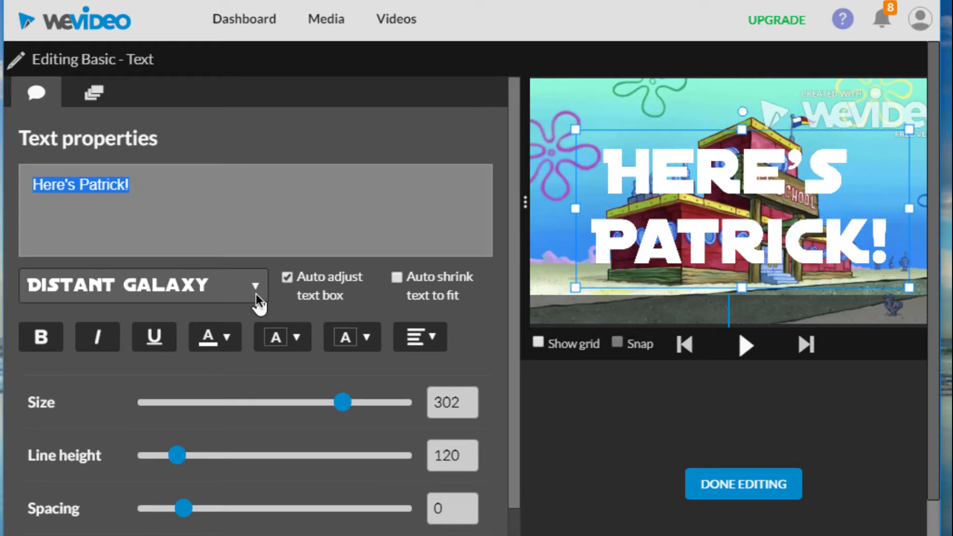
{"action": "left_click", "coordinate": [94, 90]}
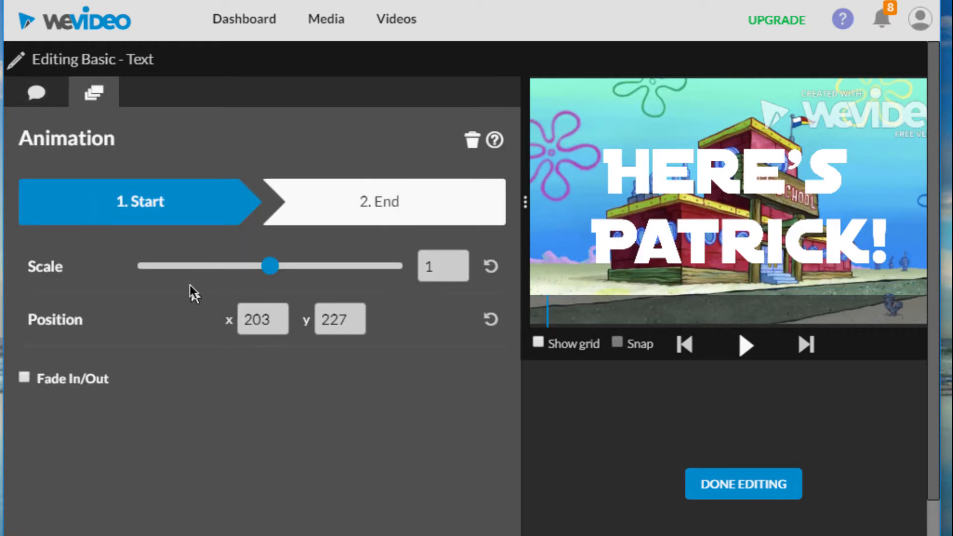
{"action": "left_click", "coordinate": [24, 378]}
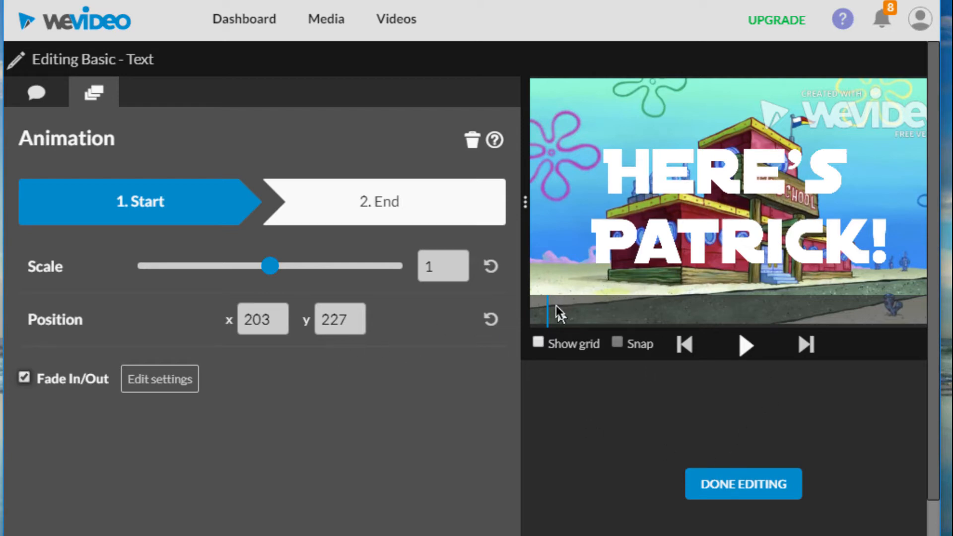
{"action": "left_click", "coordinate": [161, 379]}
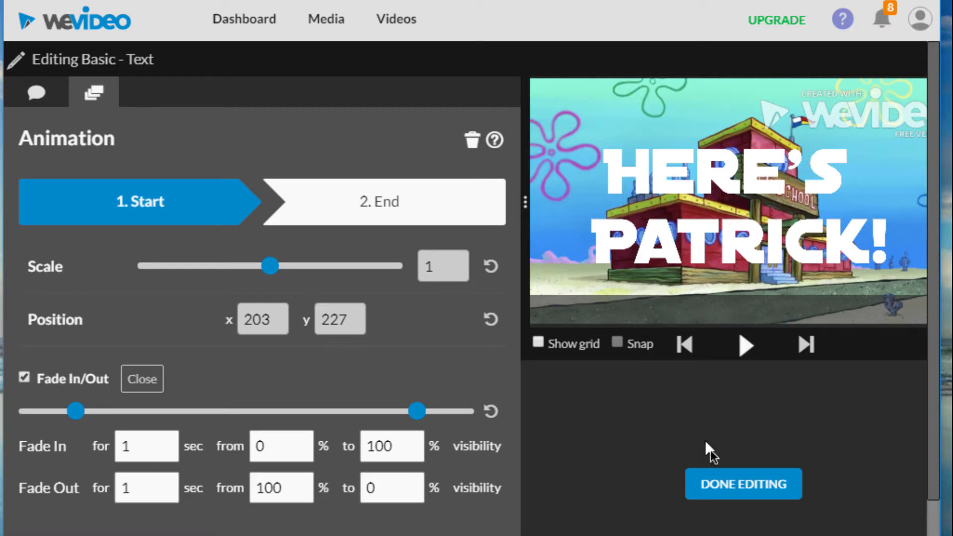
{"action": "left_click", "coordinate": [719, 478]}
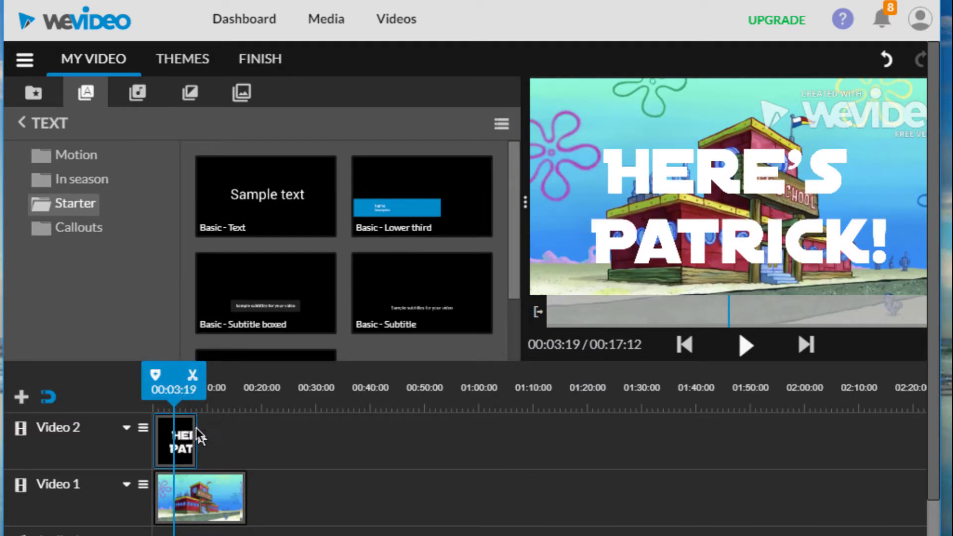
- Play the video from the beginning to preview the fading title over the background, and stop playback once it has ended
{"action": "left_click_drag", "start_coordinate": [178, 376], "coordinate": [150, 369]}
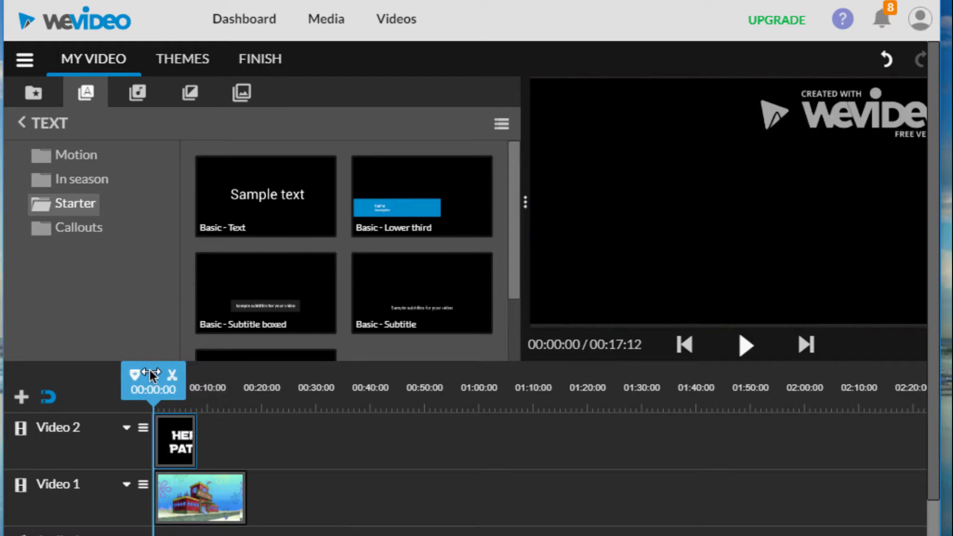
{"action": "left_click", "coordinate": [742, 348]}
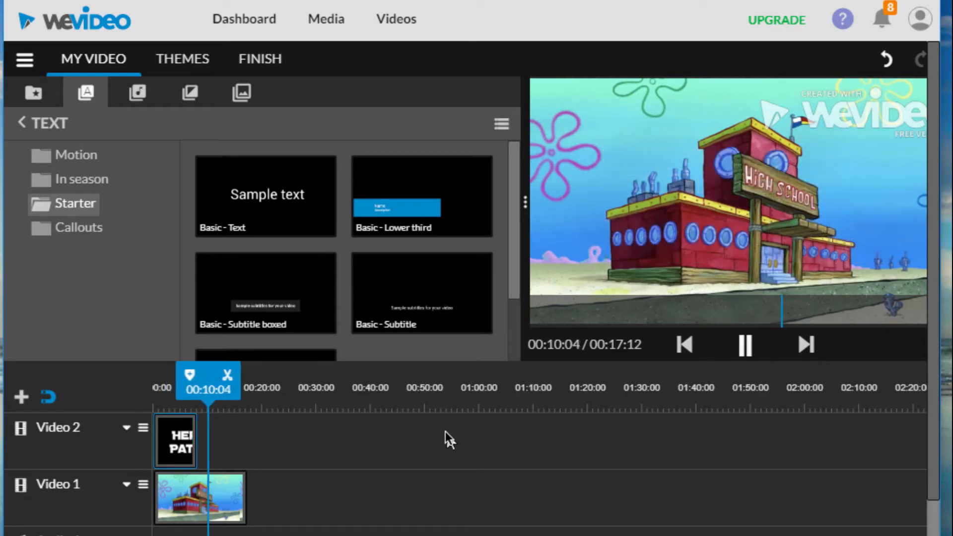
{"action": "left_click", "coordinate": [744, 346]}
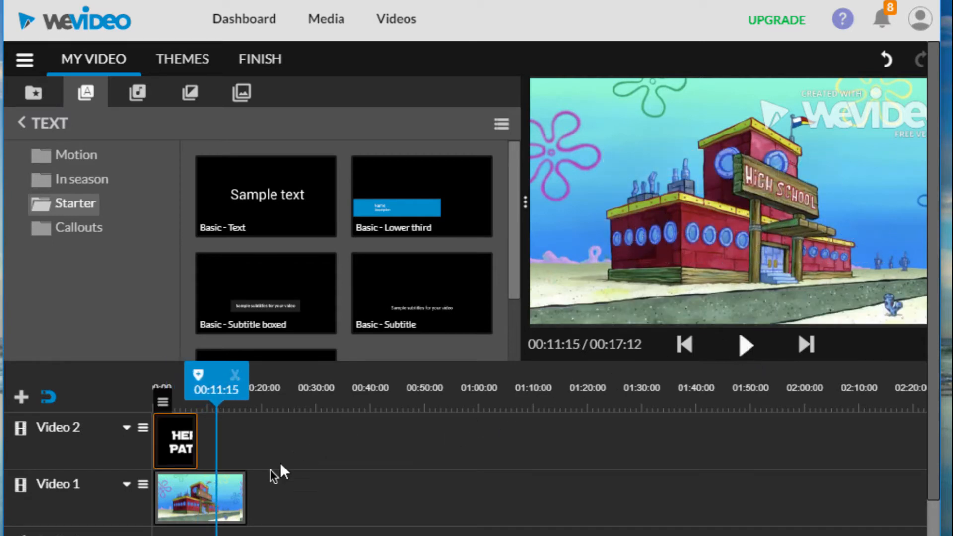
- Extend the end of the school background clip on Video 1 to 00:25:17
{"action": "left_click", "coordinate": [228, 493]}
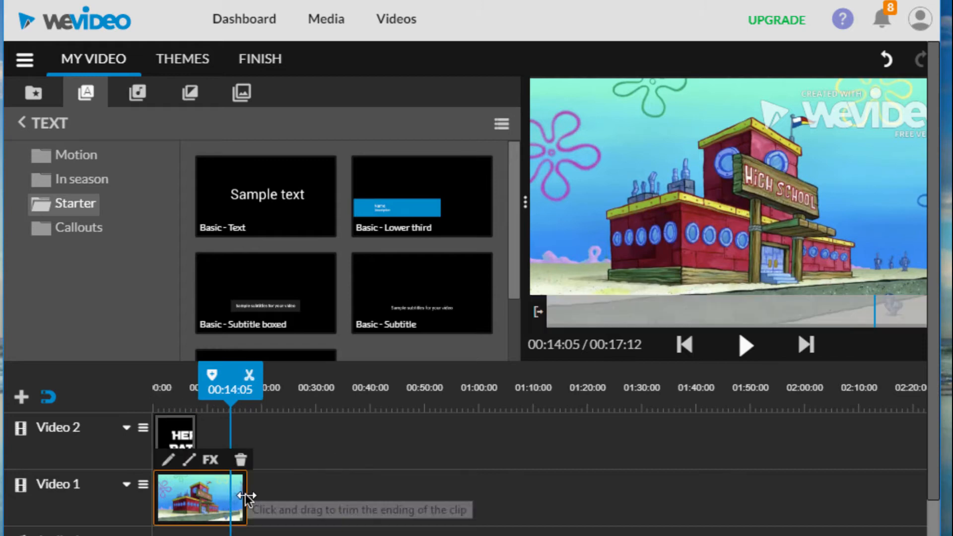
{"action": "left_click_drag", "start_coordinate": [245, 494], "coordinate": [292, 499]}
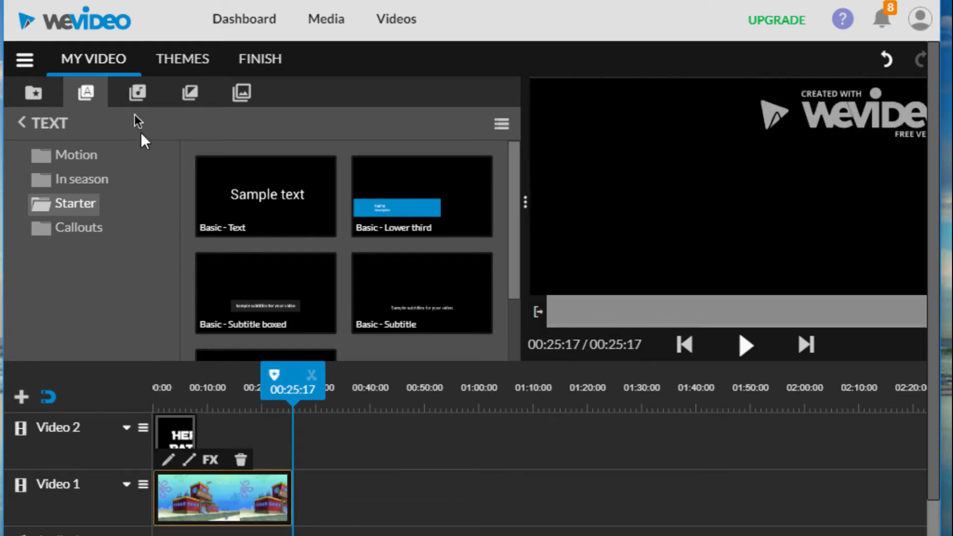
- Place the Patrick image from the media library directly after the title on Video 2 and extend its end to 00:16:02
{"action": "left_click", "coordinate": [28, 90]}
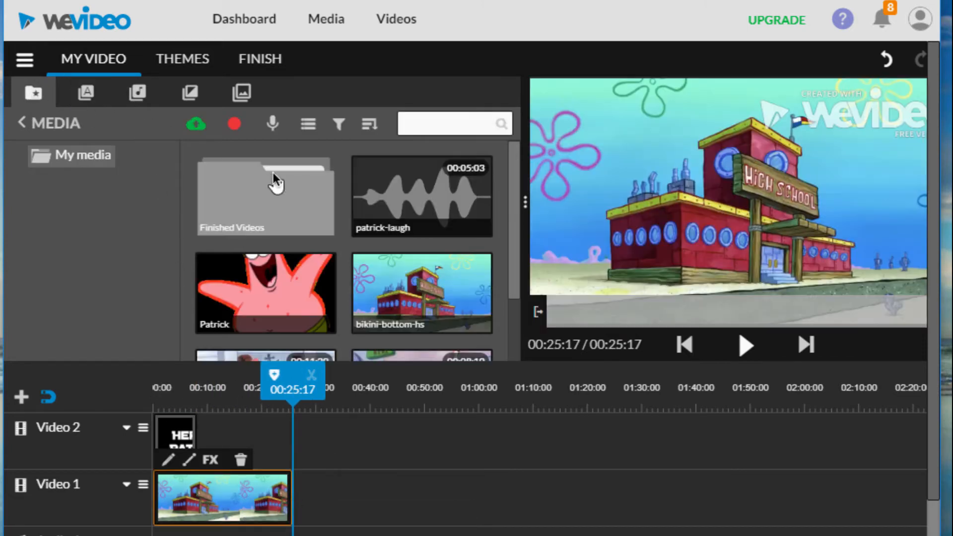
{"action": "left_click_drag", "start_coordinate": [275, 270], "coordinate": [245, 443]}
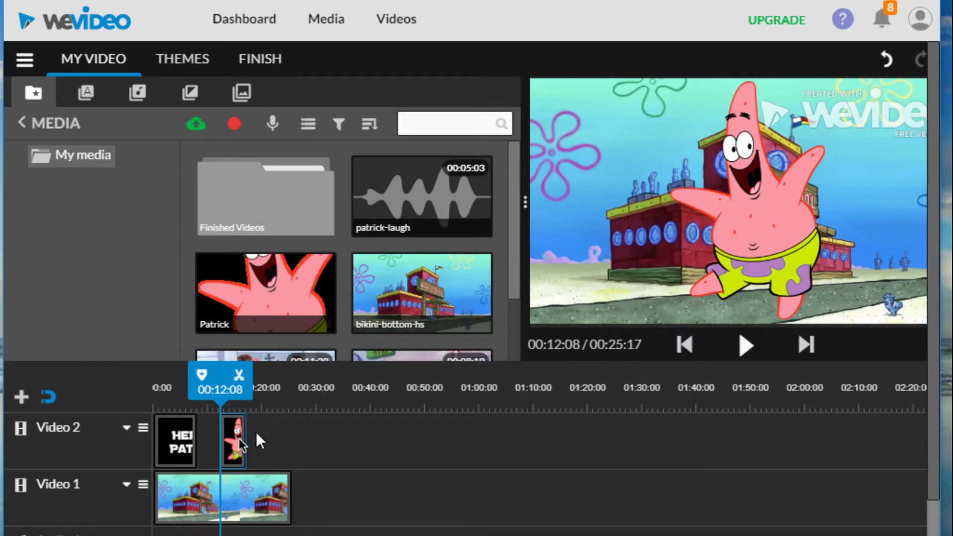
{"action": "left_click_drag", "start_coordinate": [233, 447], "coordinate": [213, 448]}
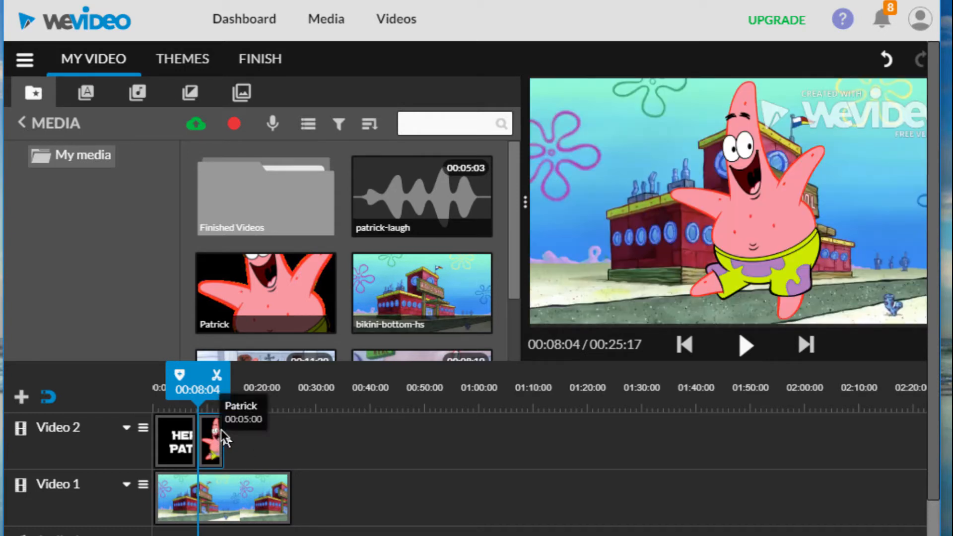
{"action": "left_click", "coordinate": [211, 437]}
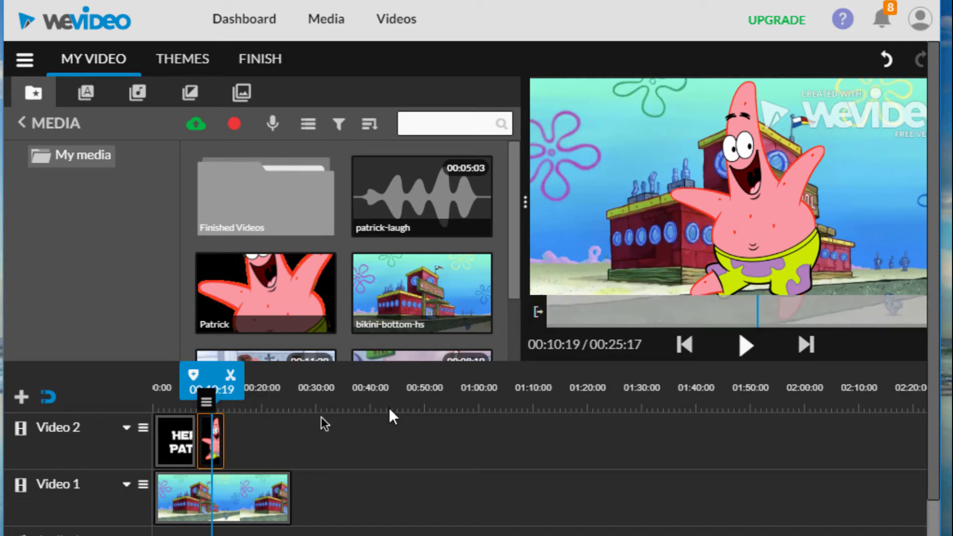
{"action": "left_click_drag", "start_coordinate": [217, 437], "coordinate": [237, 438]}
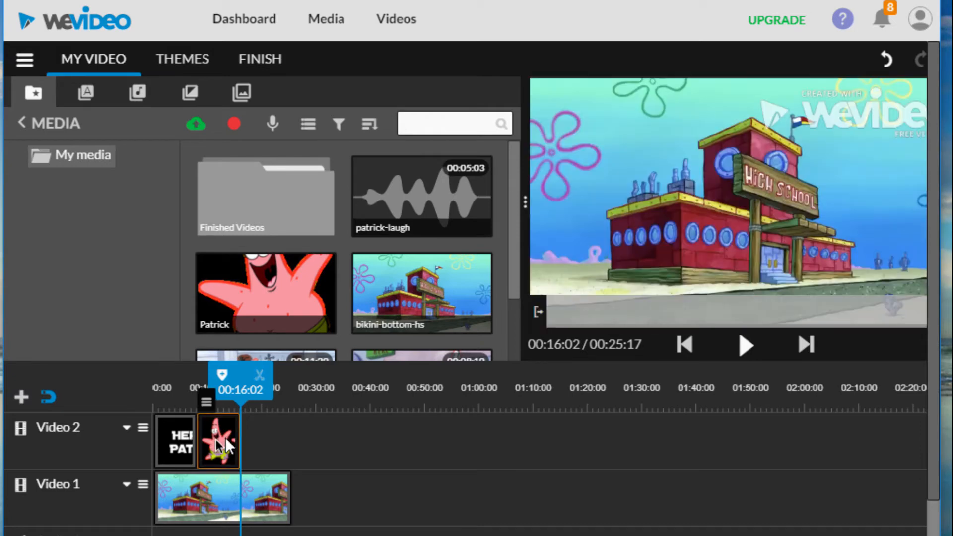
- Set the Patrick clip's animation start to scale 0.3 at position x 1507, y 623
{"action": "double_click", "coordinate": [213, 443]}
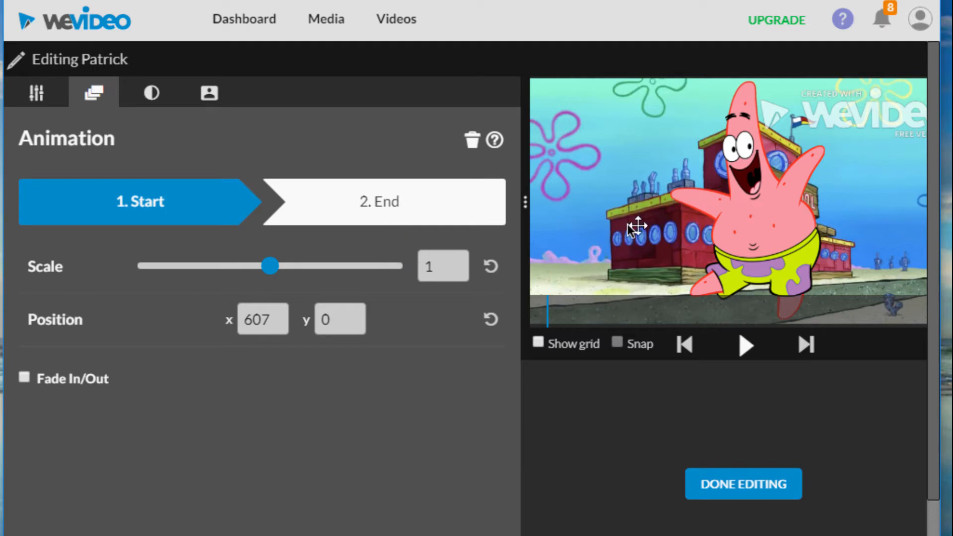
{"action": "left_click_drag", "start_coordinate": [752, 229], "coordinate": [824, 229]}
{"action": "left_click_drag", "start_coordinate": [270, 267], "coordinate": [195, 267]}
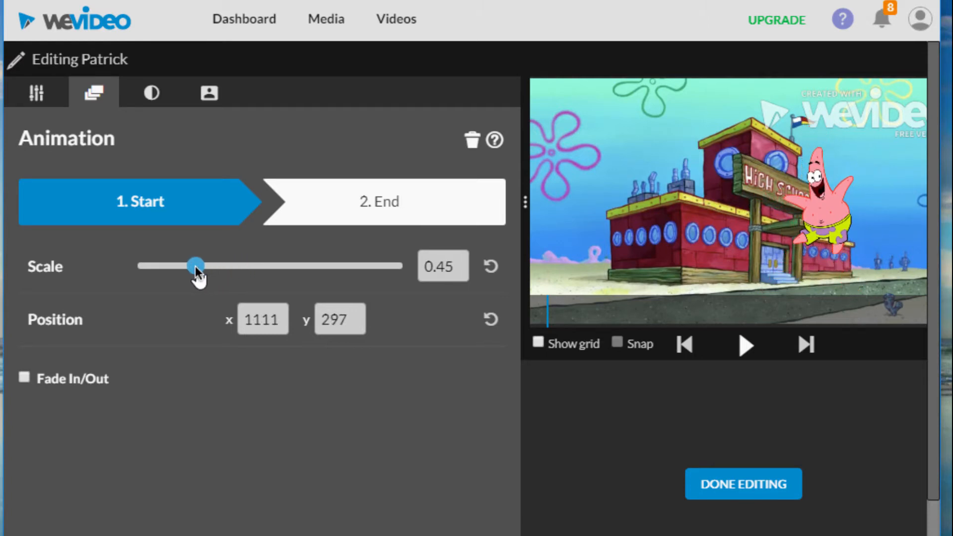
{"action": "left_click_drag", "start_coordinate": [827, 233], "coordinate": [875, 269]}
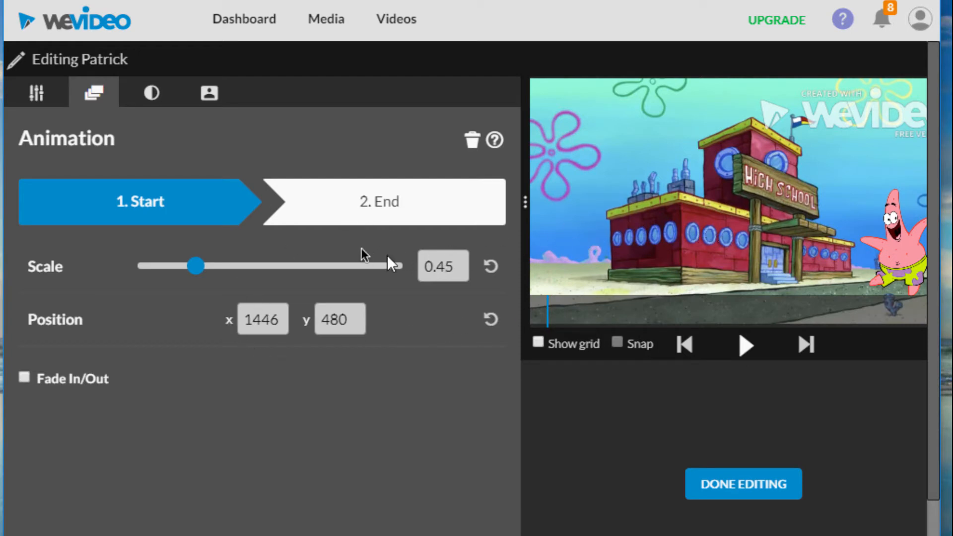
{"action": "left_click_drag", "start_coordinate": [192, 264], "coordinate": [176, 265]}
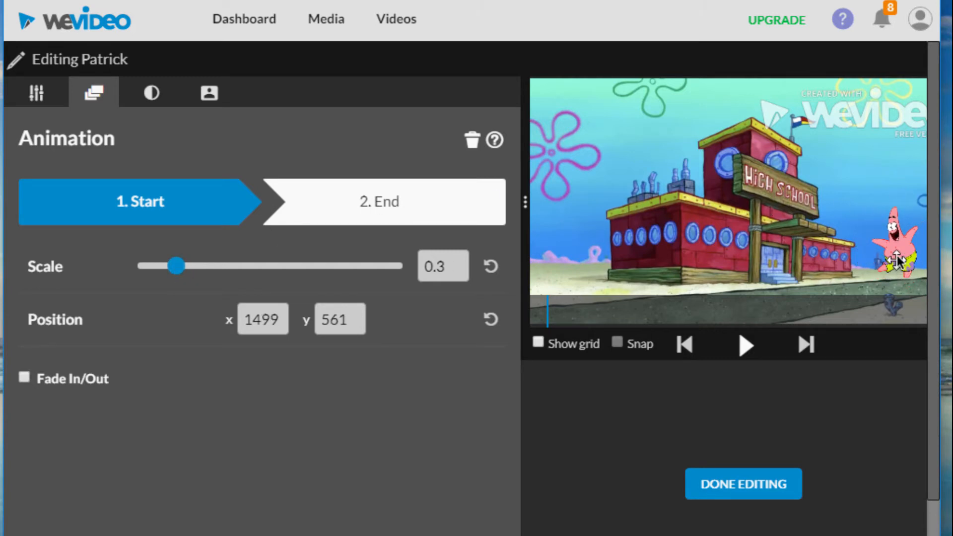
{"action": "left_click_drag", "start_coordinate": [898, 258], "coordinate": [900, 271]}
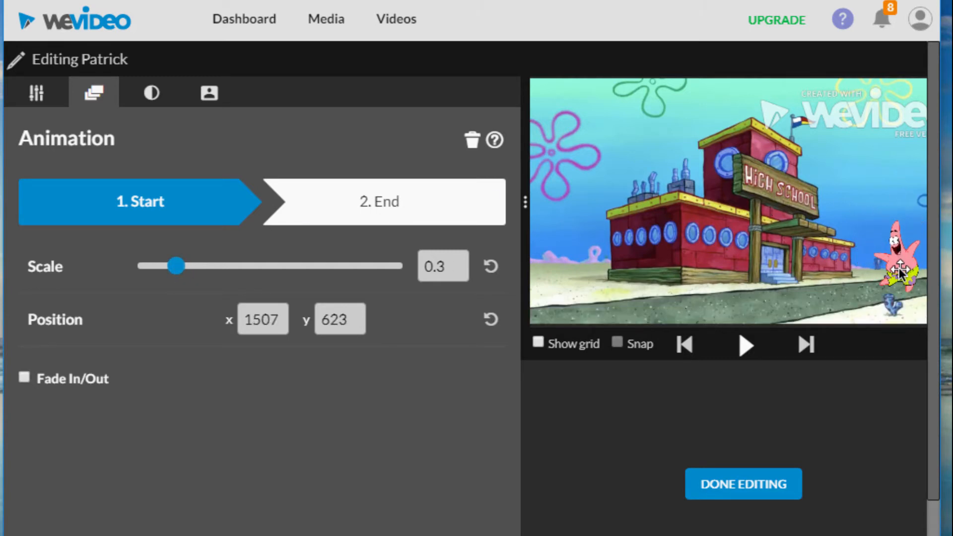
- Set the Patrick clip's animation end to position x -18, y 40 at full scale, preview it, and finish editing
{"action": "left_click", "coordinate": [412, 206]}
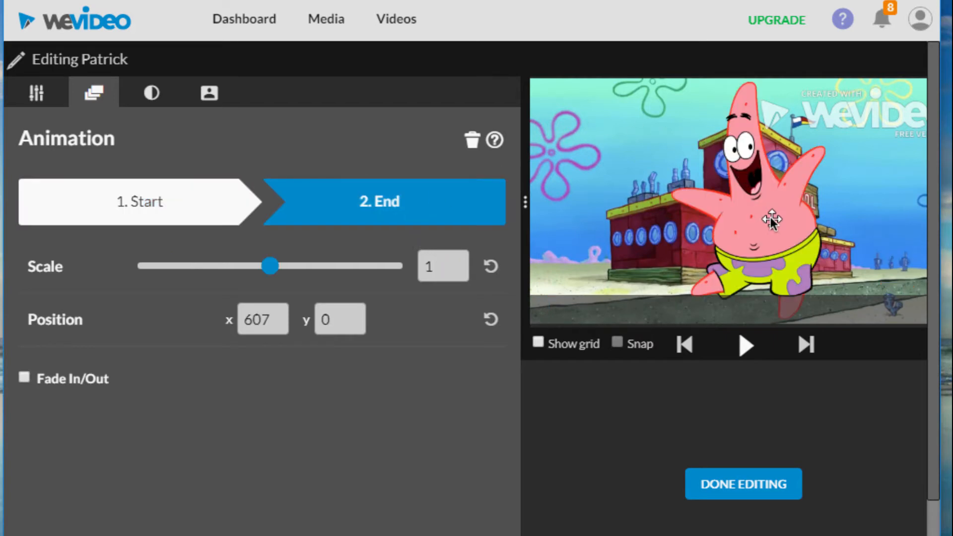
{"action": "left_click_drag", "start_coordinate": [770, 216], "coordinate": [625, 229]}
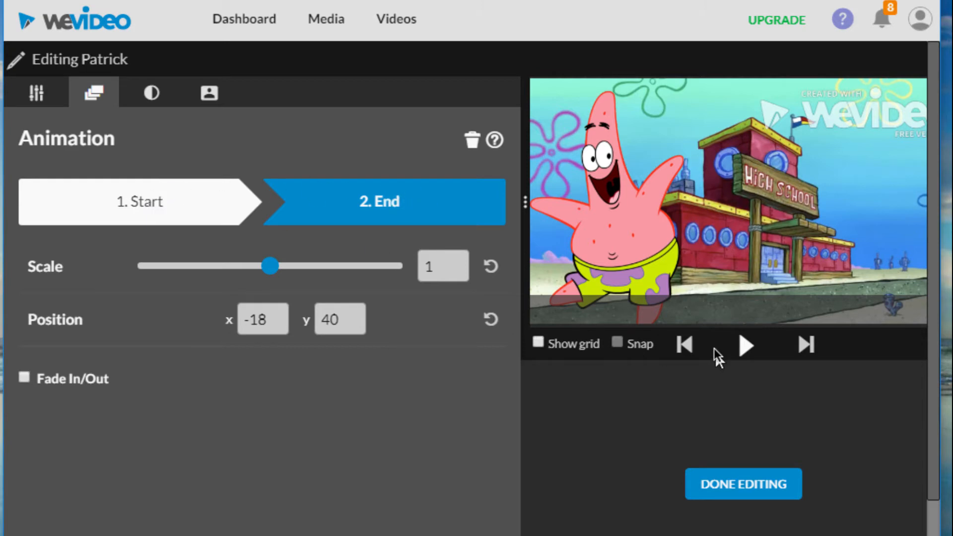
{"action": "left_click", "coordinate": [740, 344]}
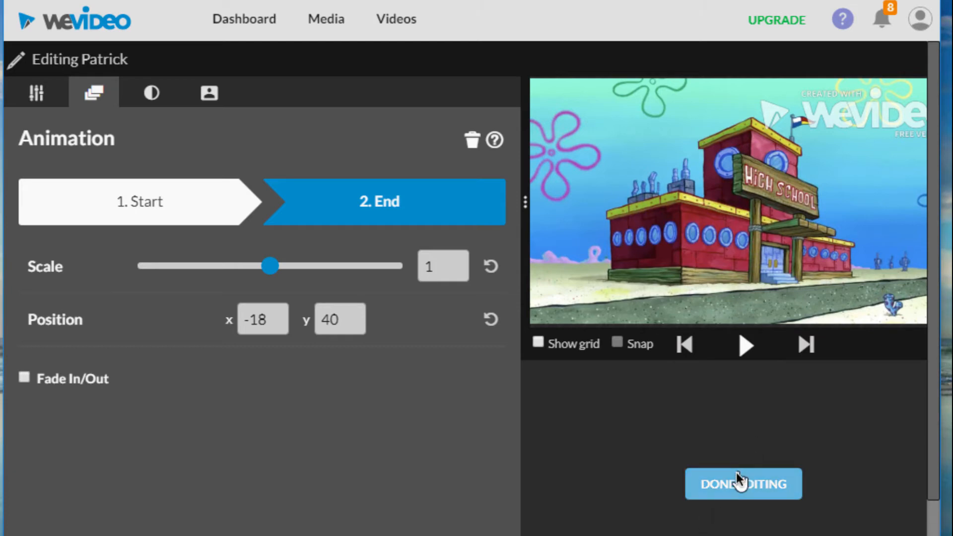
{"action": "left_click", "coordinate": [737, 485]}
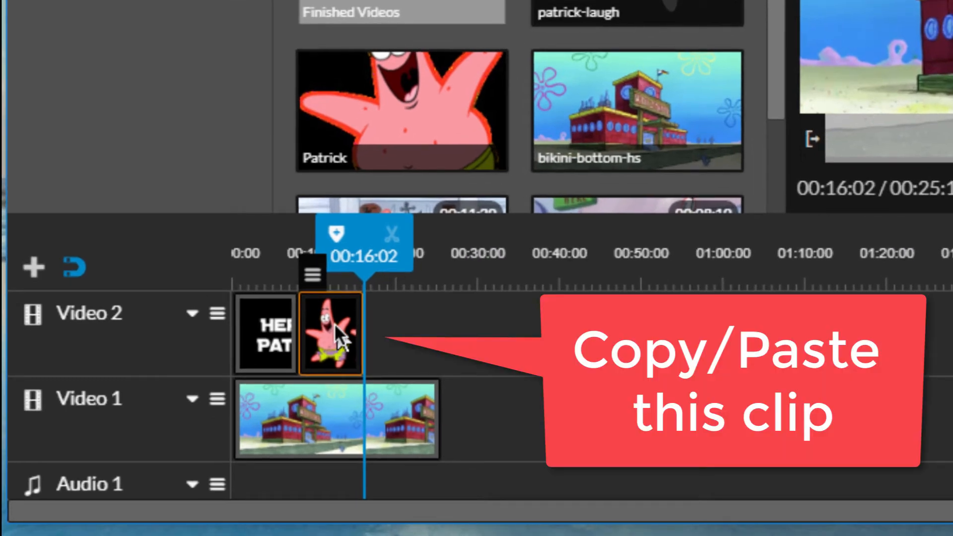
- Copy the Patrick clip, paste it on Video 2 at 00:17:11, and open the copy for editing
{"action": "left_click", "coordinate": [408, 328]}
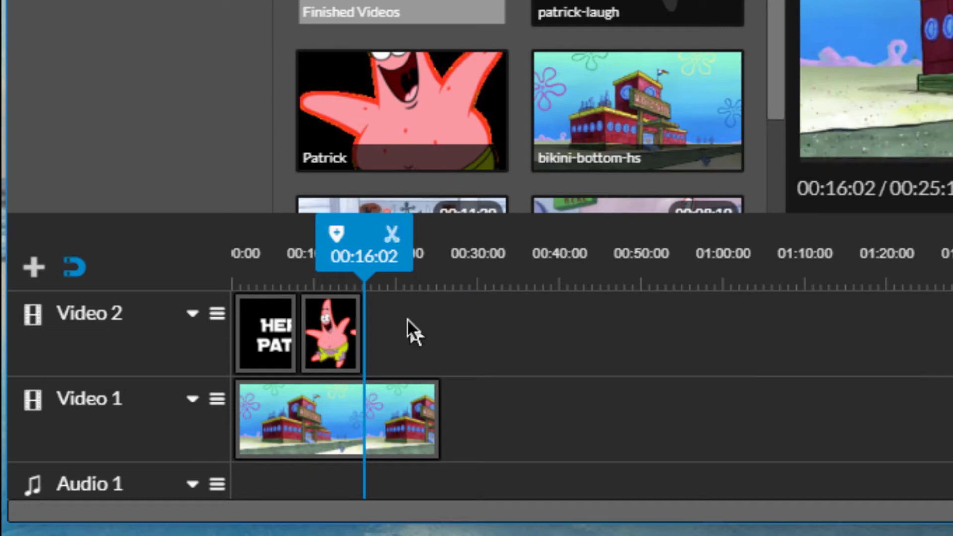
{"action": "left_click", "coordinate": [327, 330]}
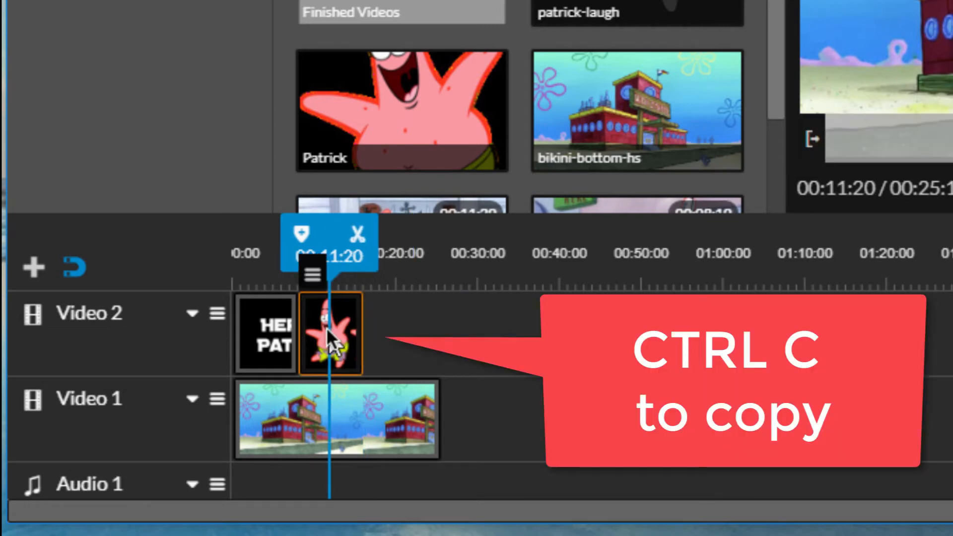
{"action": "left_click", "coordinate": [406, 348]}
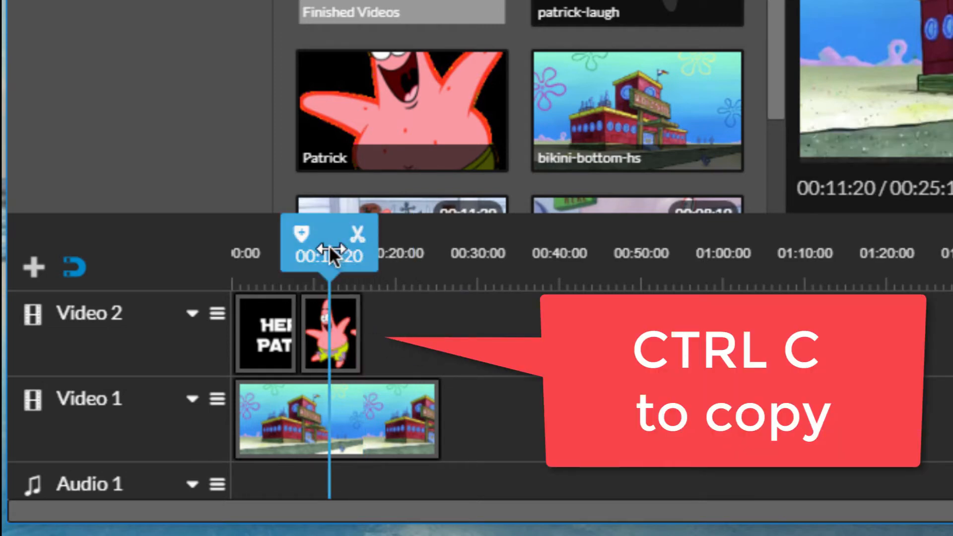
{"action": "left_click_drag", "start_coordinate": [329, 245], "coordinate": [376, 245]}
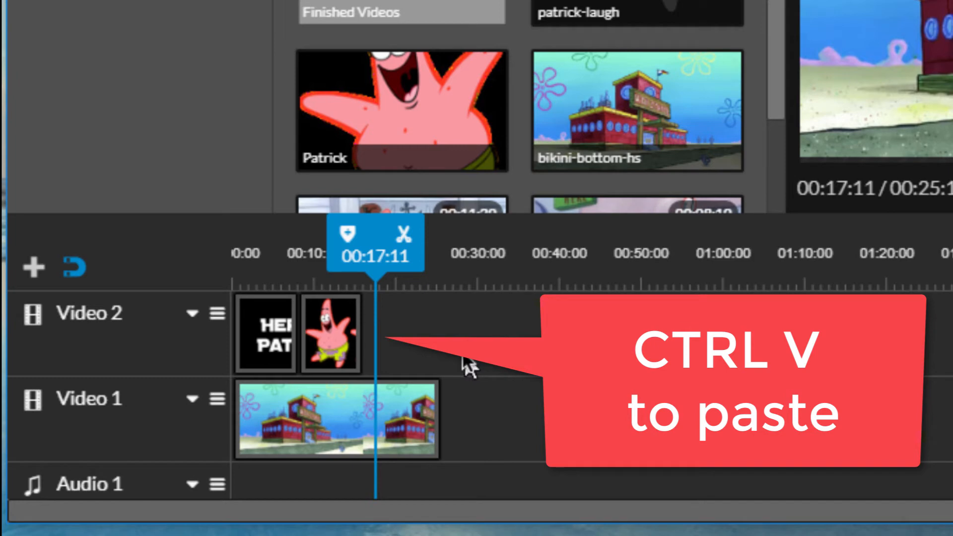
{"action": "key", "text": "ctrl+v"}
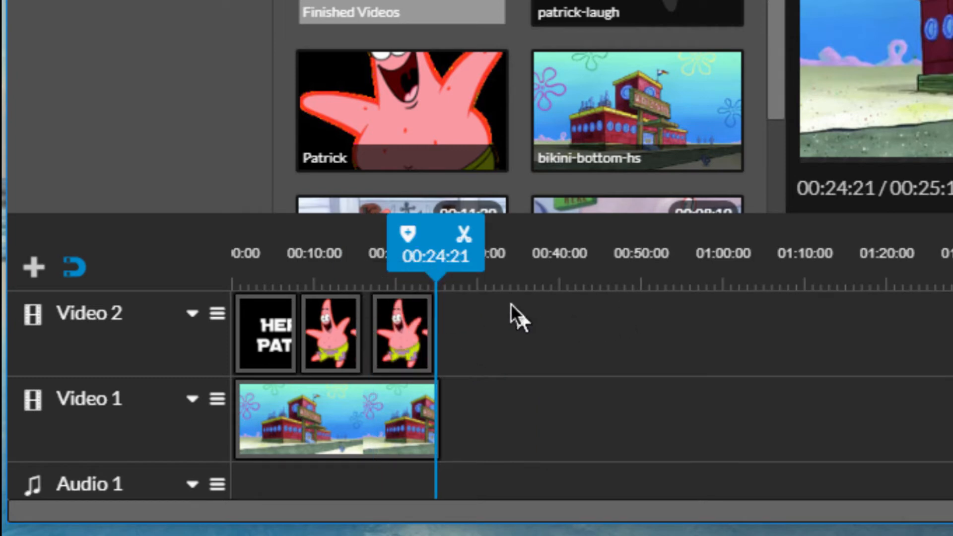
{"action": "double_click", "coordinate": [399, 313]}
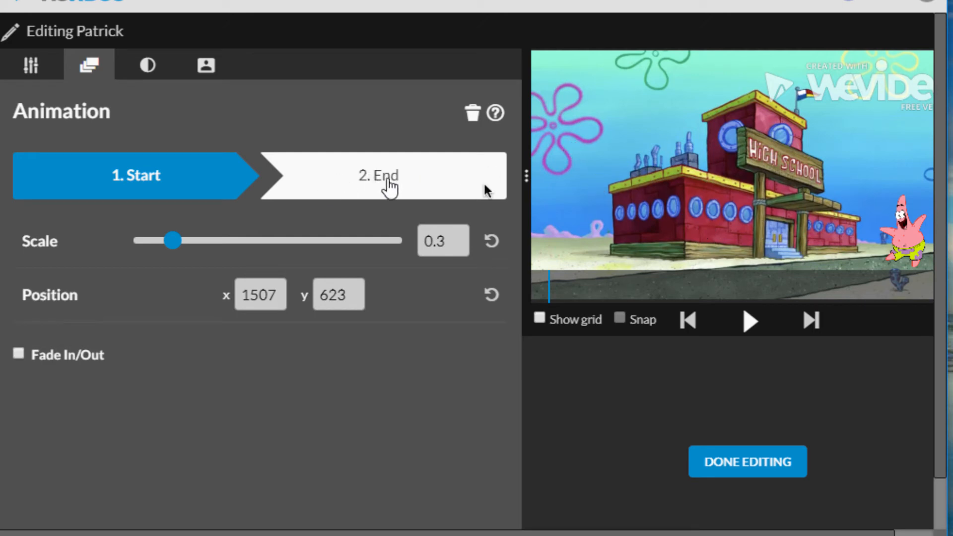
- Try an animation start of scale 1 at position x -22, y 44 for the copied Patrick clip
{"action": "left_click_drag", "start_coordinate": [903, 239], "coordinate": [599, 254]}
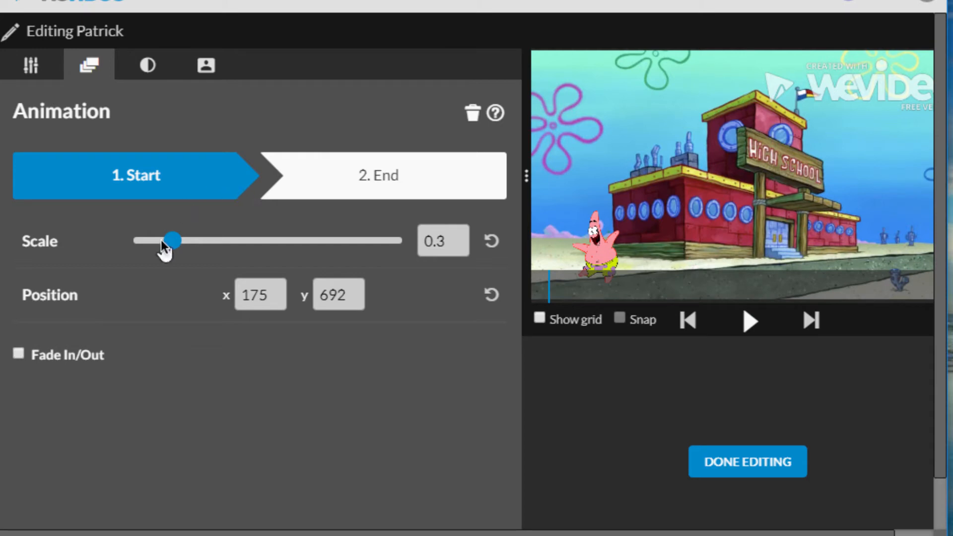
{"action": "left_click_drag", "start_coordinate": [168, 242], "coordinate": [268, 243]}
{"action": "left_click_drag", "start_coordinate": [609, 221], "coordinate": [621, 160]}
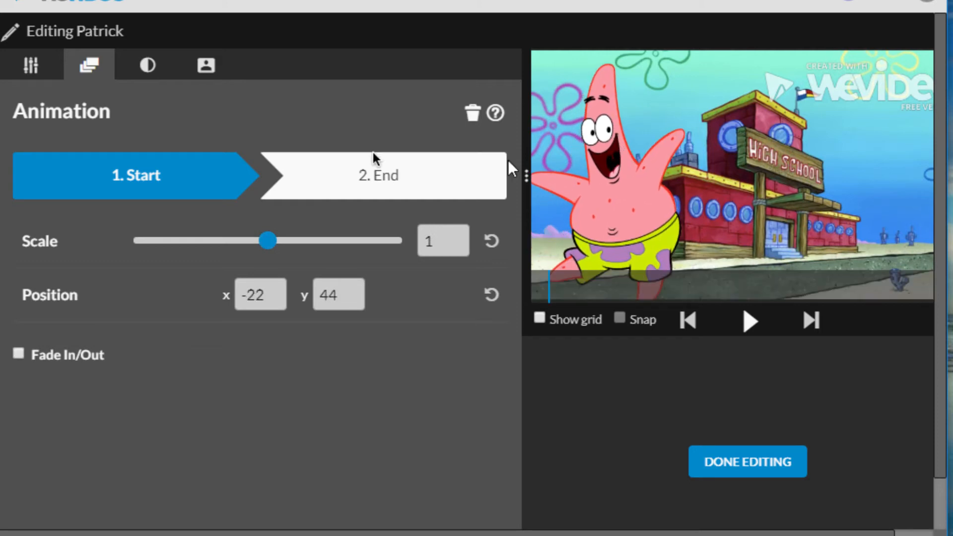
- Flip the copied Patrick clip horizontally, remove its existing animation, and reposition it at x 14, y 28
{"action": "left_click", "coordinate": [31, 64]}
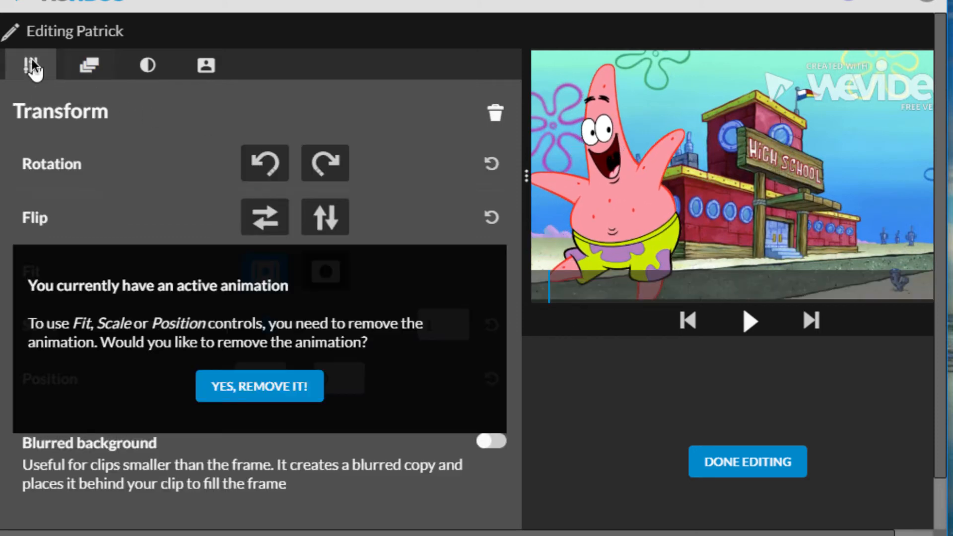
{"action": "left_click", "coordinate": [258, 213]}
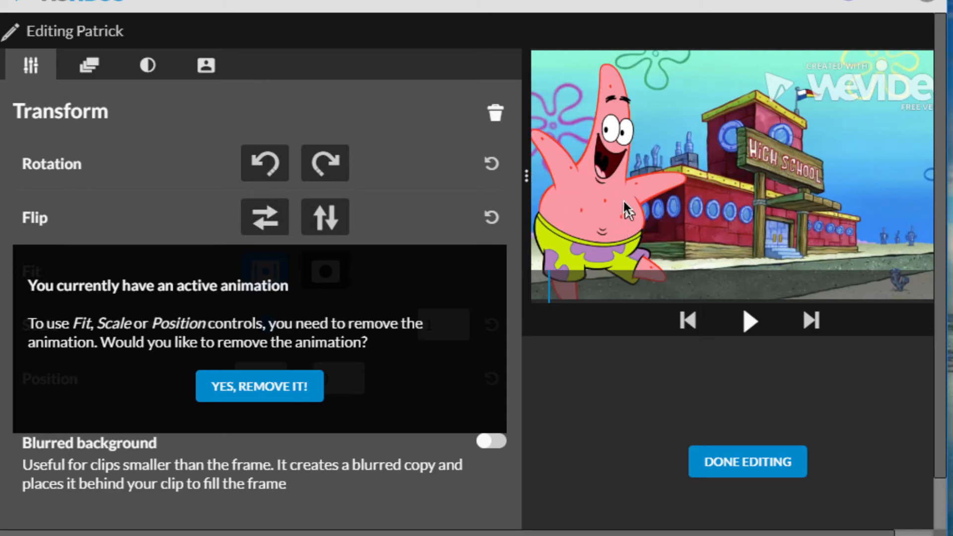
{"action": "left_click", "coordinate": [258, 385]}
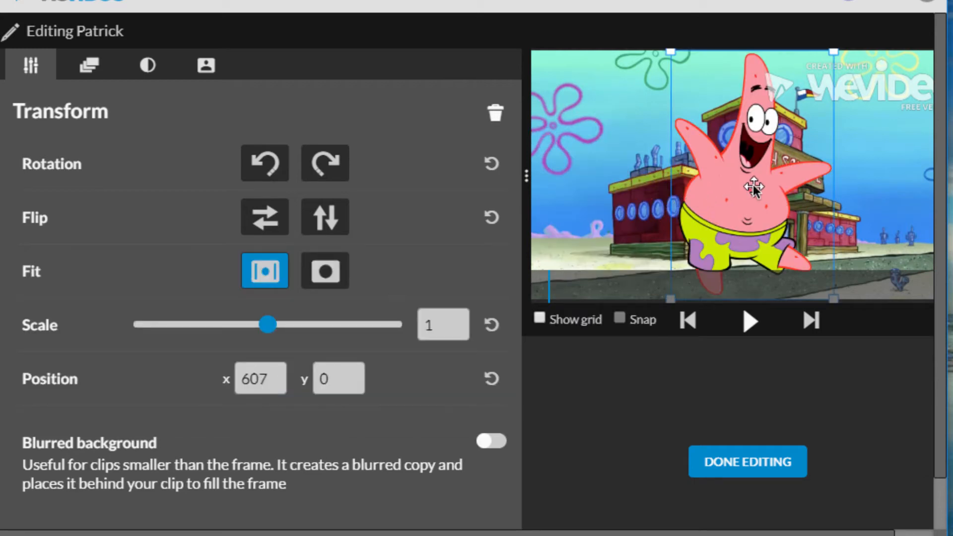
{"action": "left_click_drag", "start_coordinate": [752, 184], "coordinate": [618, 190]}
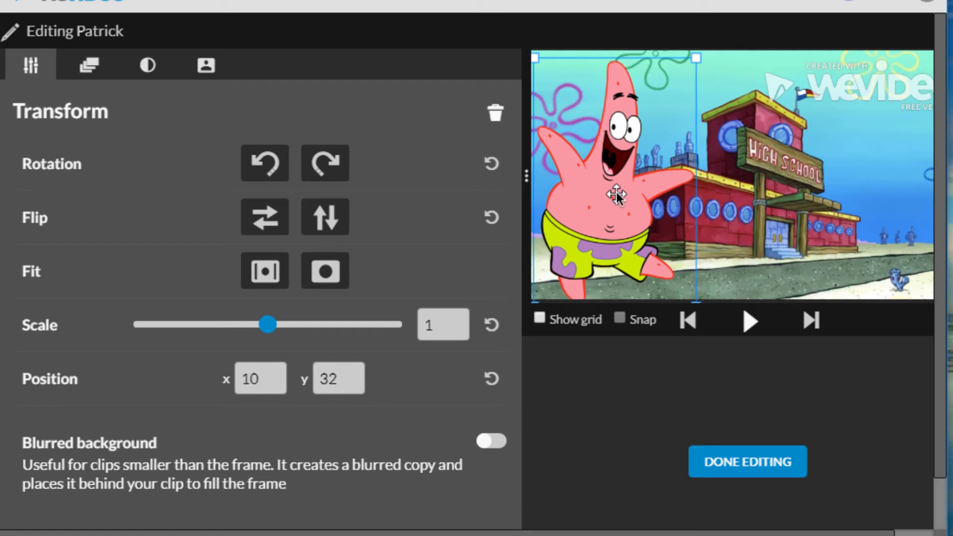
- Set the copied Patrick clip's animation end to scale 0.29 at position x 1584, y 620, and finish editing
{"action": "left_click", "coordinate": [92, 66]}
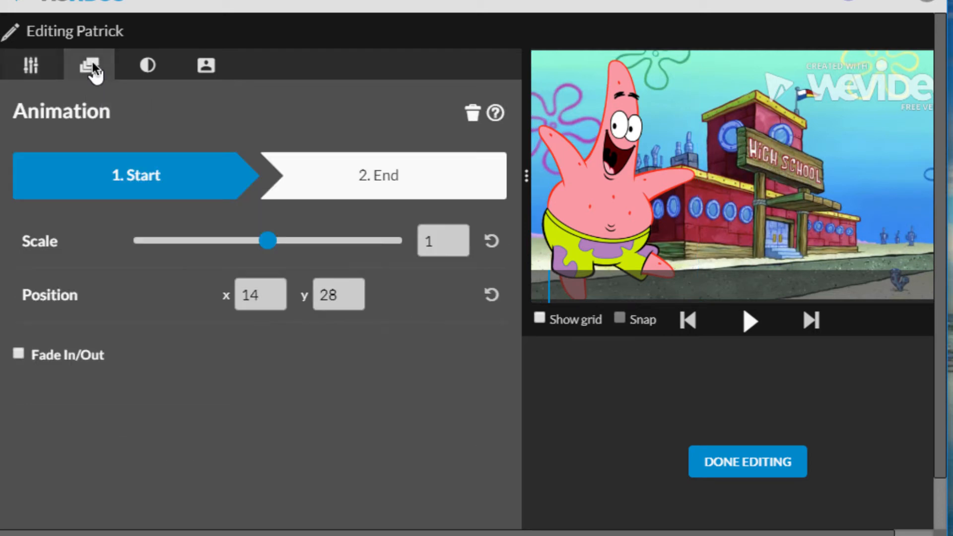
{"action": "left_click", "coordinate": [386, 173]}
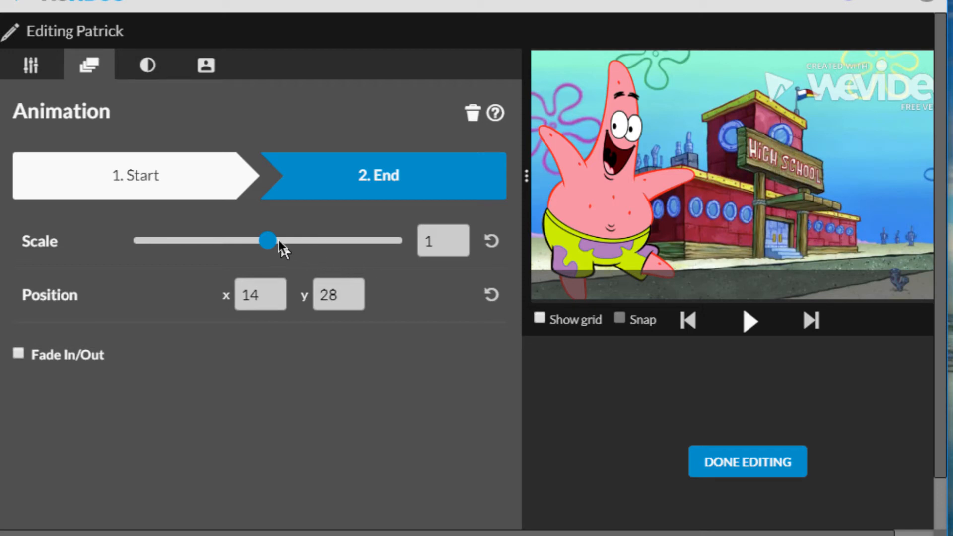
{"action": "left_click_drag", "start_coordinate": [596, 201], "coordinate": [831, 182]}
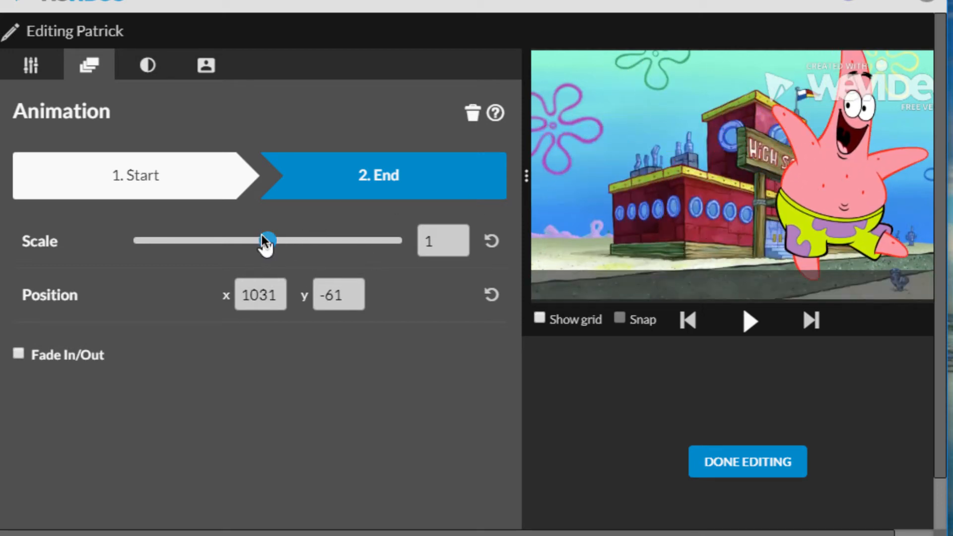
{"action": "left_click_drag", "start_coordinate": [262, 236], "coordinate": [166, 246]}
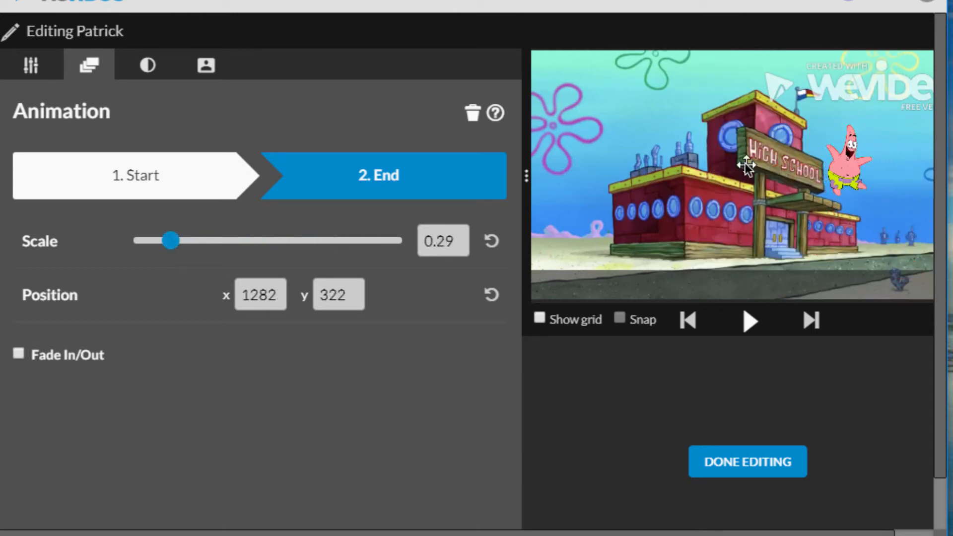
{"action": "left_click_drag", "start_coordinate": [842, 164], "coordinate": [916, 236]}
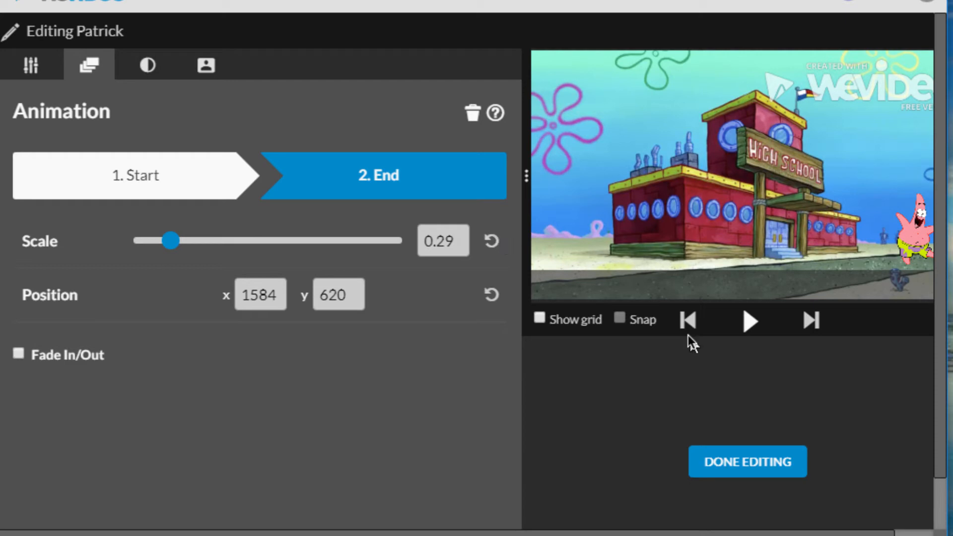
{"action": "left_click", "coordinate": [759, 464]}
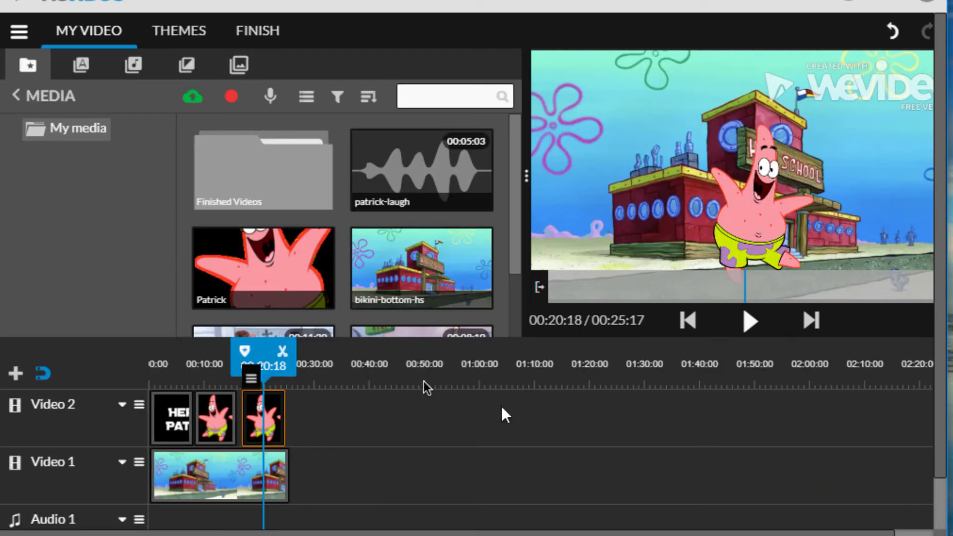
- Add the patrick-laugh sound to Audio 1, starting at about 00:16:02 near the gap between the two Patrick clips
{"action": "left_click_drag", "start_coordinate": [263, 350], "coordinate": [213, 328]}
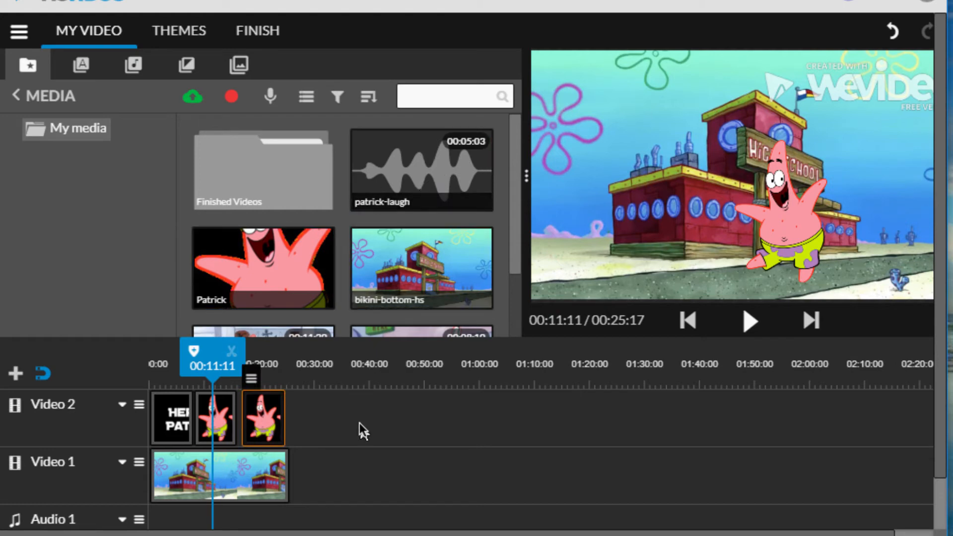
{"action": "scroll", "coordinate": [340, 386], "scroll_direction": "down", "scroll_amount": 1}
{"action": "scroll", "coordinate": [339, 386], "scroll_direction": "down", "scroll_amount": 2}
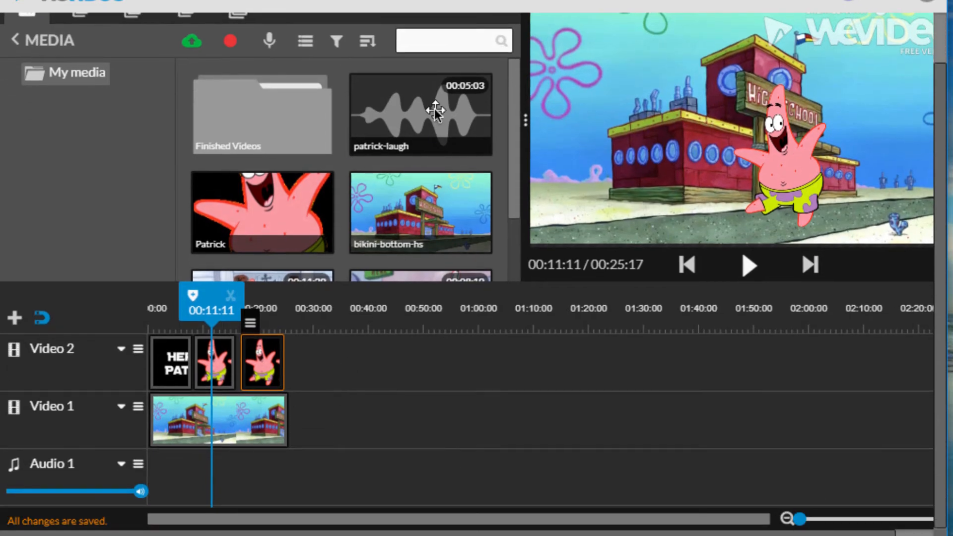
{"action": "left_click", "coordinate": [436, 107]}
{"action": "left_click_drag", "start_coordinate": [437, 106], "coordinate": [279, 469]}
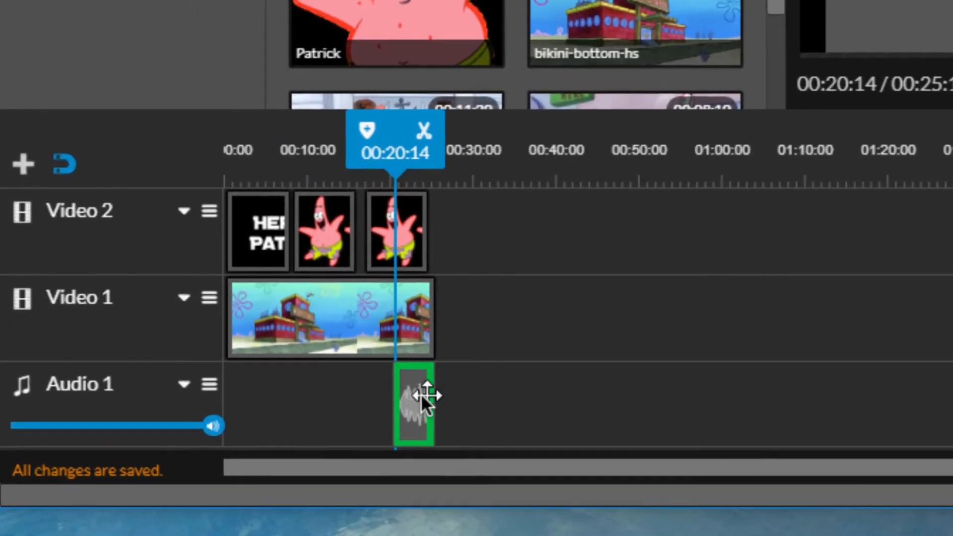
{"action": "left_click_drag", "start_coordinate": [421, 394], "coordinate": [398, 385]}
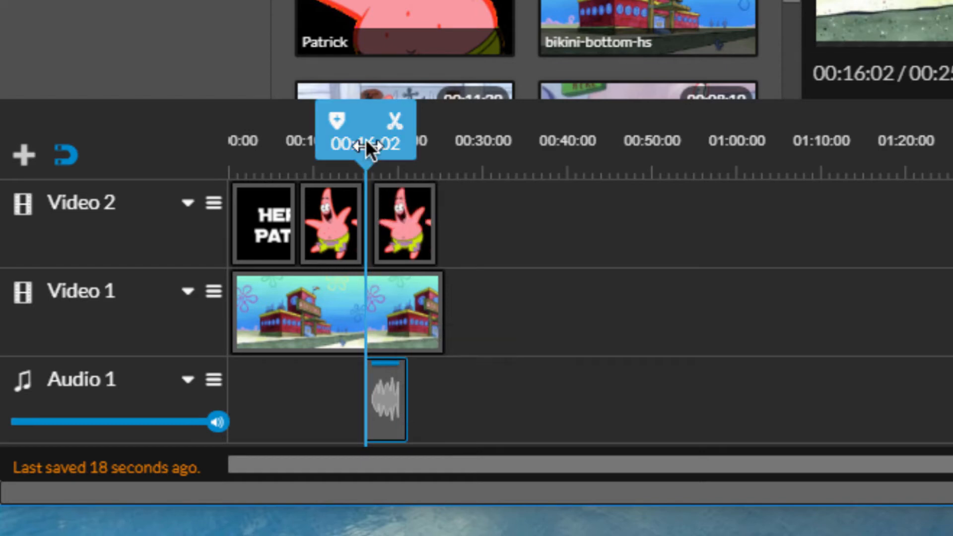
- Return the playhead to the start and rename the video as 21-PatrickAnimation
{"action": "mouse_move", "coordinate": [367, 144]}
{"action": "left_mouse_down"}
{"action": "mouse_move", "coordinate": [252, 140]}
{"action": "mouse_move", "coordinate": [206, 121]}
{"action": "left_mouse_up"}
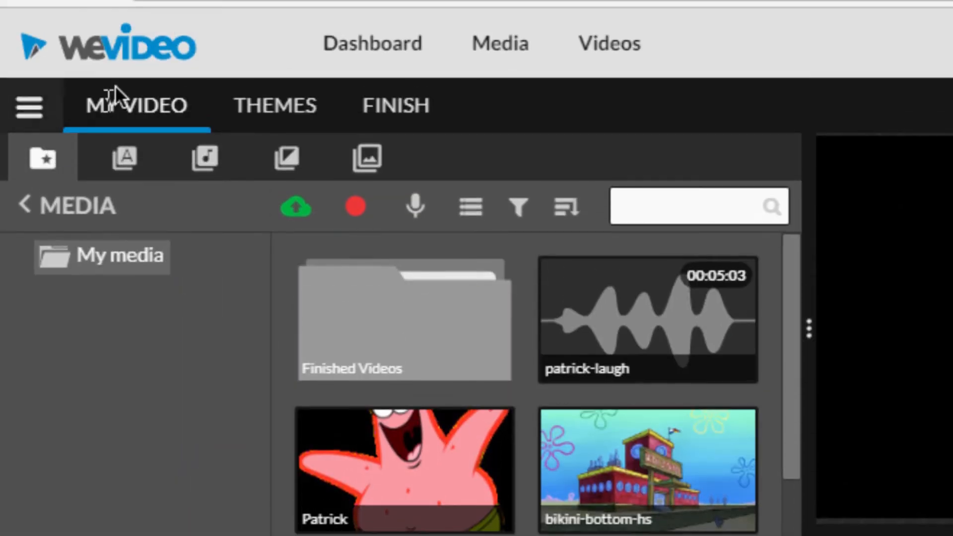
{"action": "left_click", "coordinate": [152, 105]}
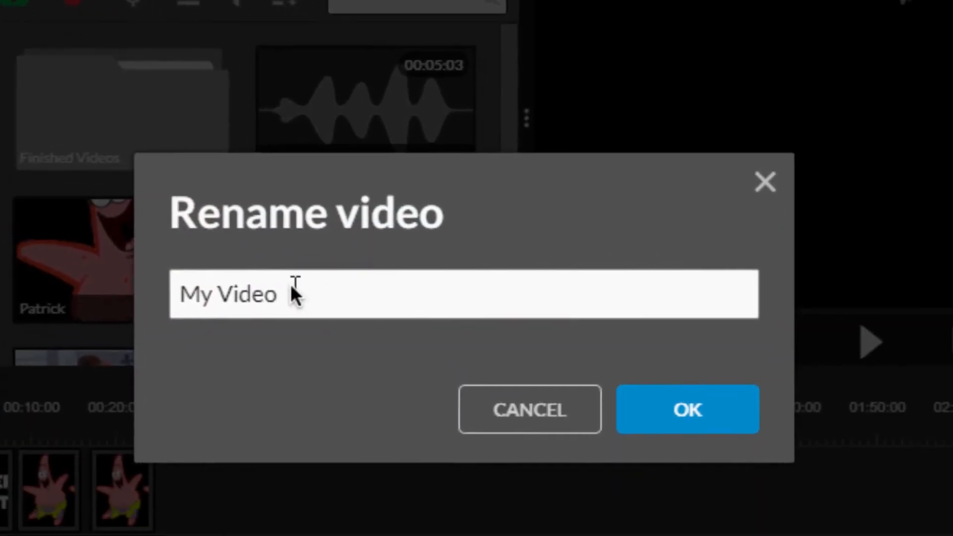
{"action": "left_click_drag", "start_coordinate": [382, 357], "coordinate": [201, 349]}
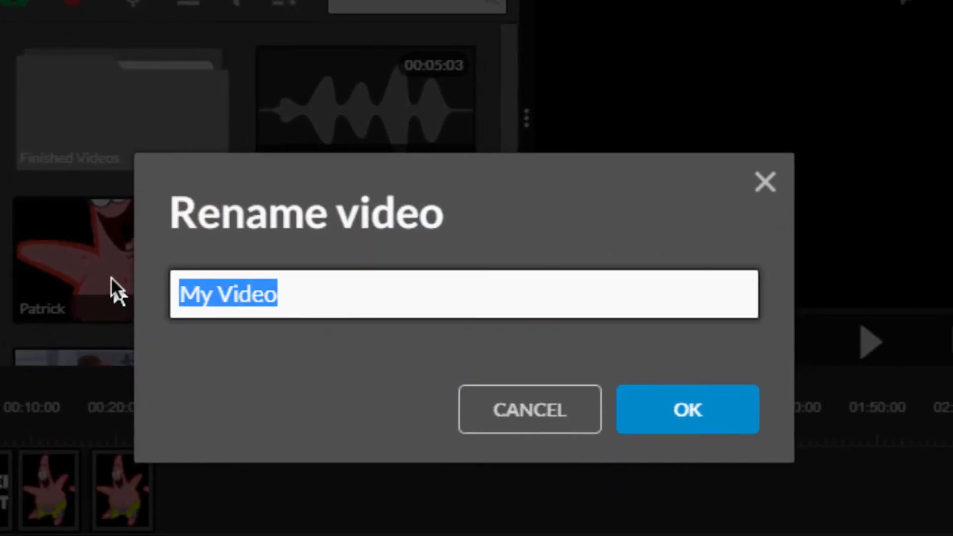
{"action": "type", "text": "21-"}
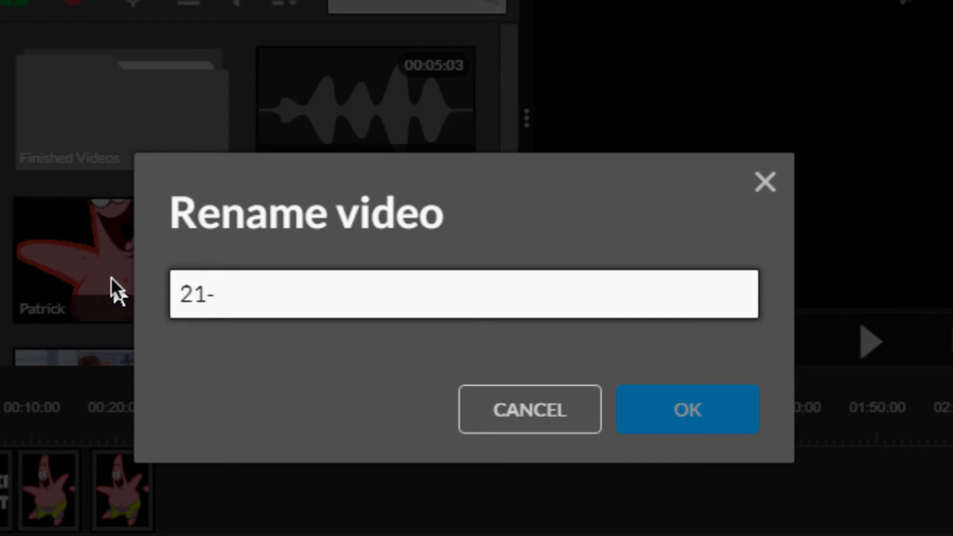
{"action": "type", "text": "Patrick"}
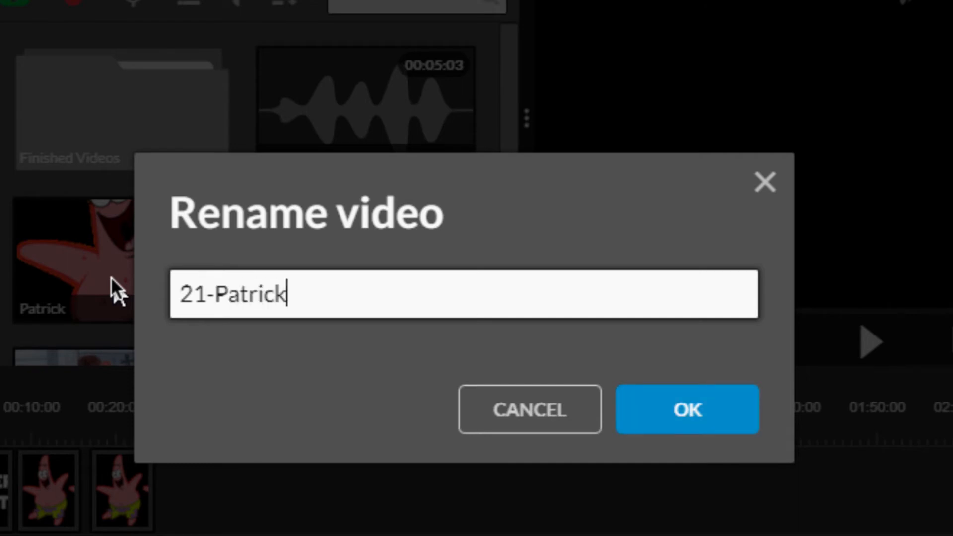
{"action": "type", "text": "Anima"}
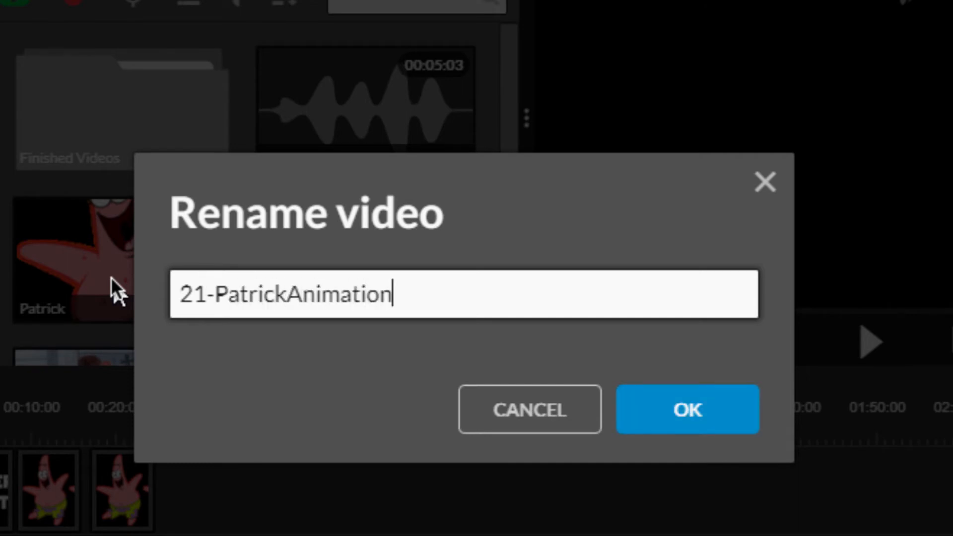
{"action": "type", "text": "tion"}
{"action": "left_click", "coordinate": [688, 409]}
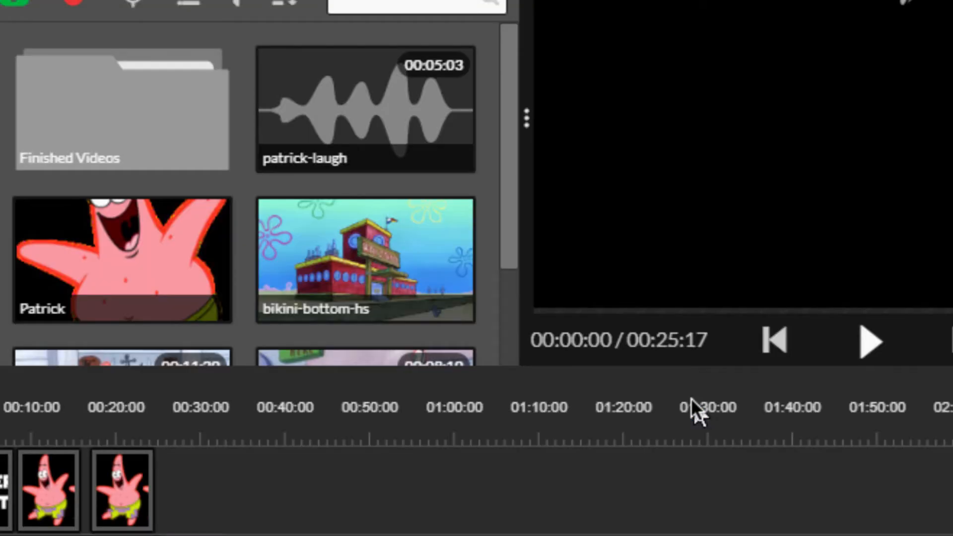
- Preview the video, and shorten the first Patrick clip on Video 2 so it ends at about 00:14:11
{"action": "left_click", "coordinate": [870, 341]}
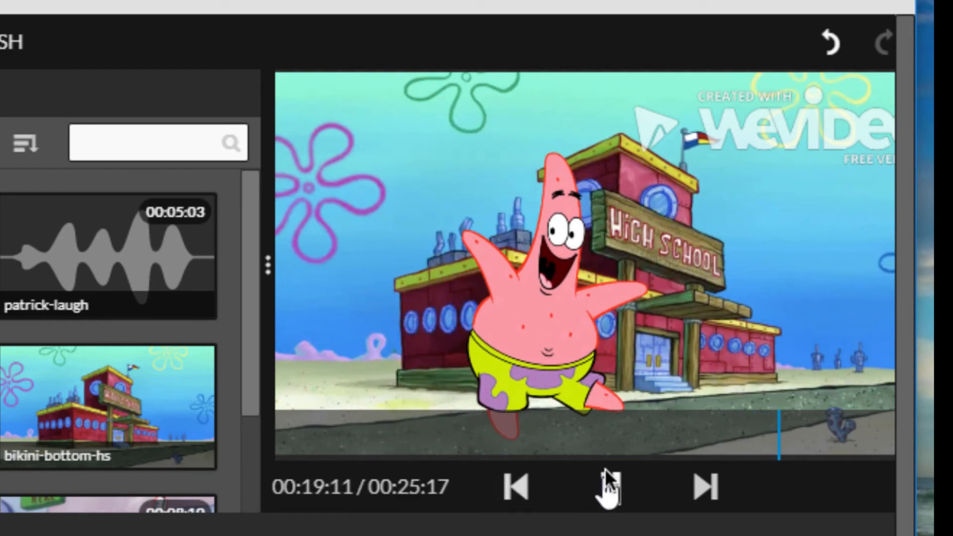
{"action": "left_click", "coordinate": [611, 484]}
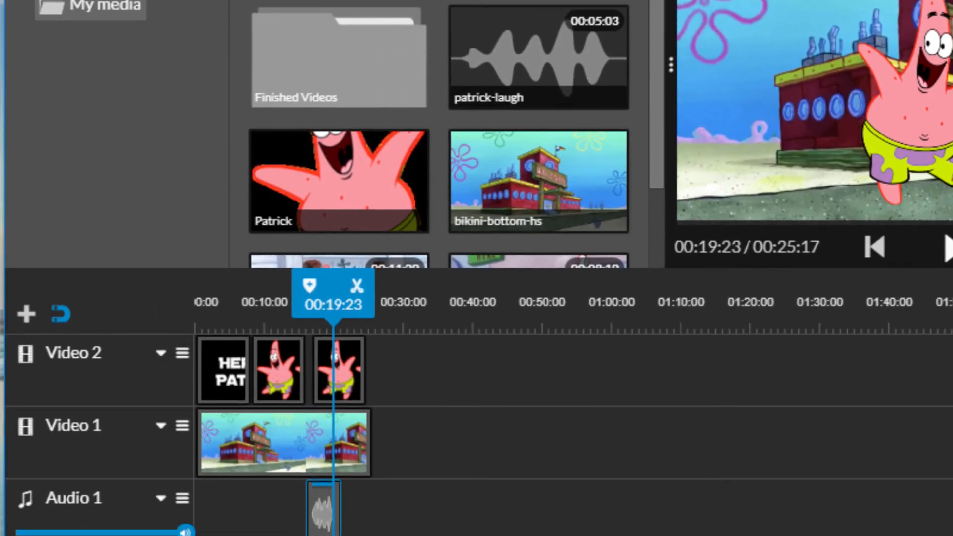
{"action": "key", "text": "plus"}
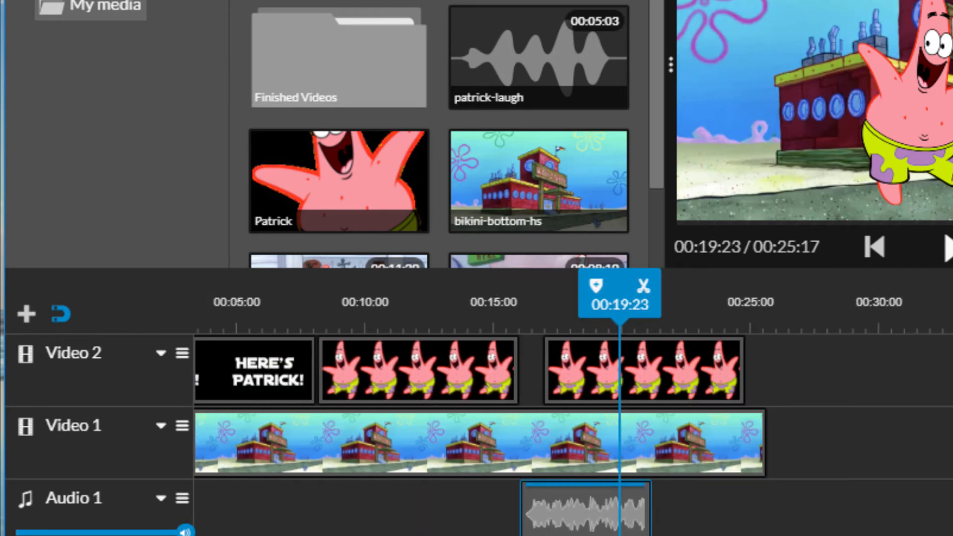
{"action": "left_click", "coordinate": [492, 368]}
{"action": "left_click_drag", "start_coordinate": [516, 367], "coordinate": [480, 371]}
- Move the second Patrick clip to start at 00:14:11, and trim both it and the background image to end at 00:20:18
{"action": "left_click_drag", "start_coordinate": [598, 377], "coordinate": [516, 382]}
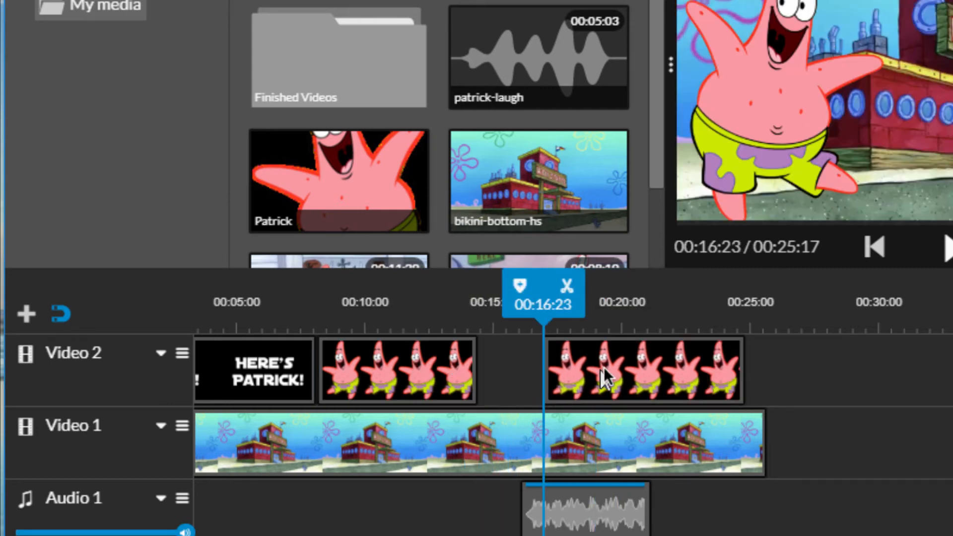
{"action": "left_click_drag", "start_coordinate": [603, 375], "coordinate": [539, 370]}
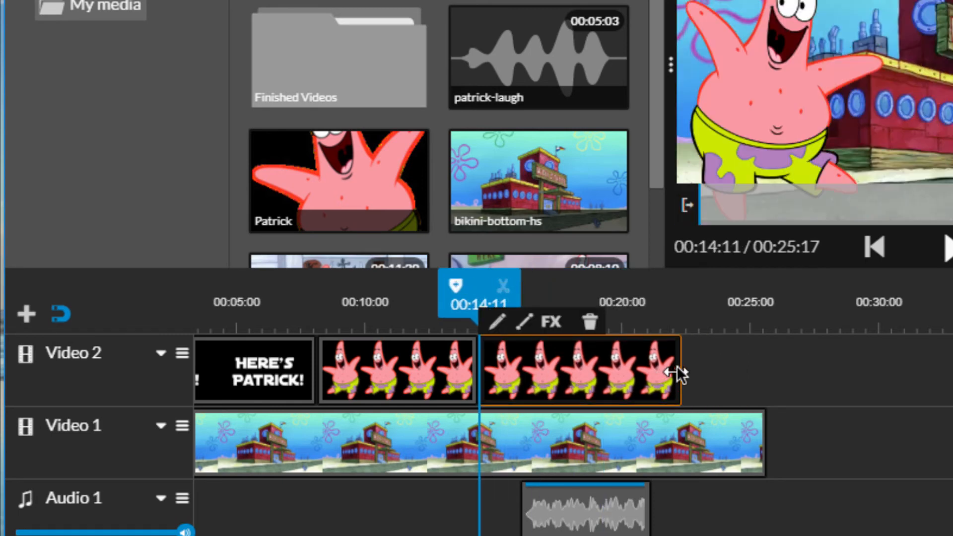
{"action": "left_click_drag", "start_coordinate": [674, 366], "coordinate": [640, 371]}
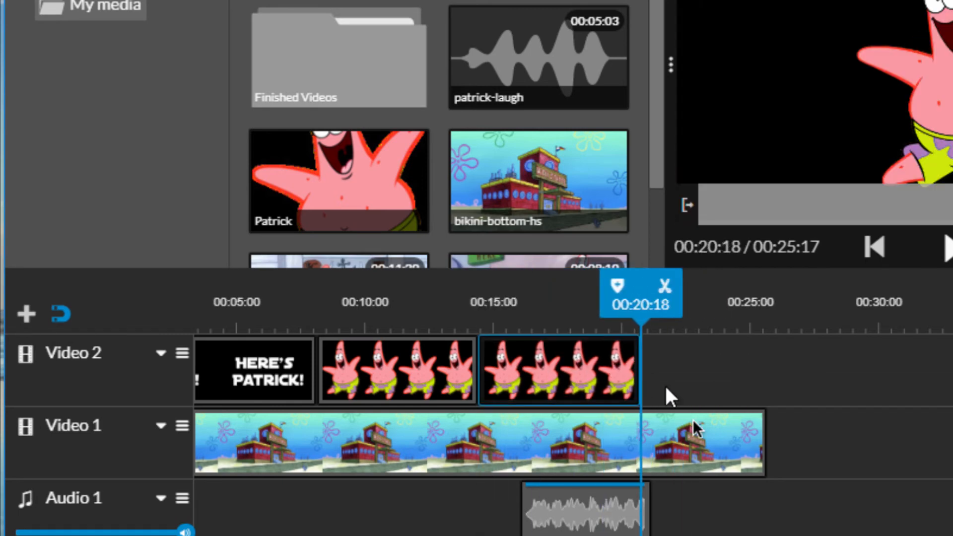
{"action": "left_click", "coordinate": [746, 431]}
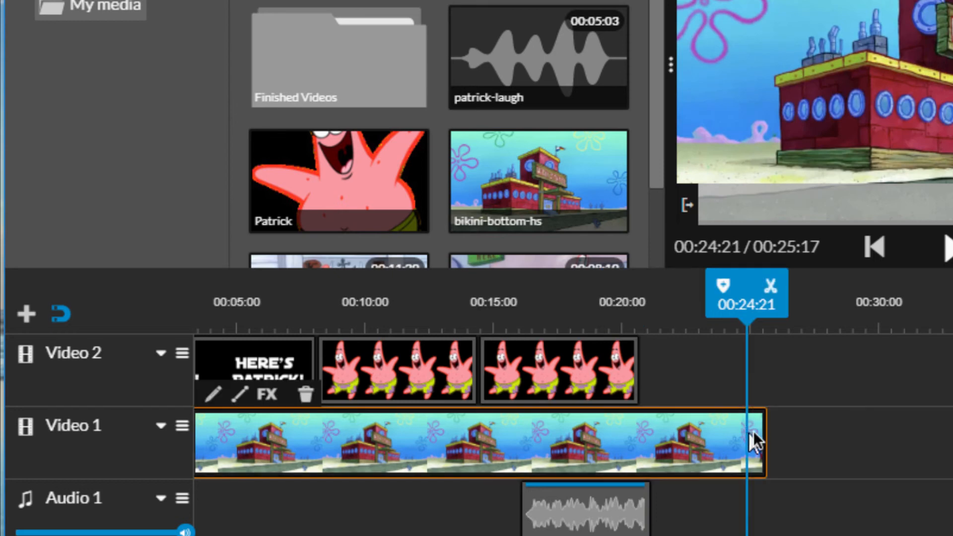
{"action": "left_click_drag", "start_coordinate": [760, 432], "coordinate": [638, 438]}
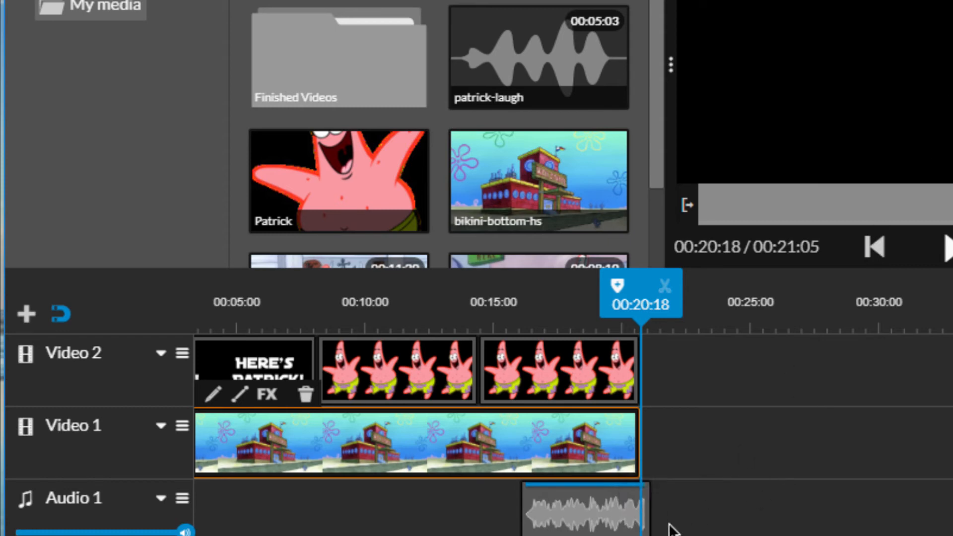
- Move the laugh sound to 00:14:11 and fade it in from 44% volume and out to a similarly lowered end volume
{"action": "left_click_drag", "start_coordinate": [590, 519], "coordinate": [549, 513]}
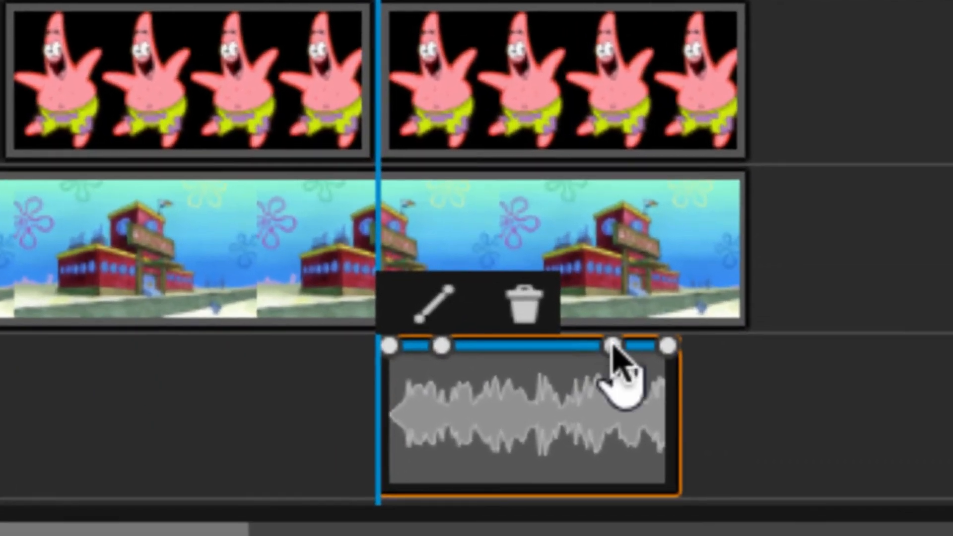
{"action": "mouse_move", "coordinate": [389, 347]}
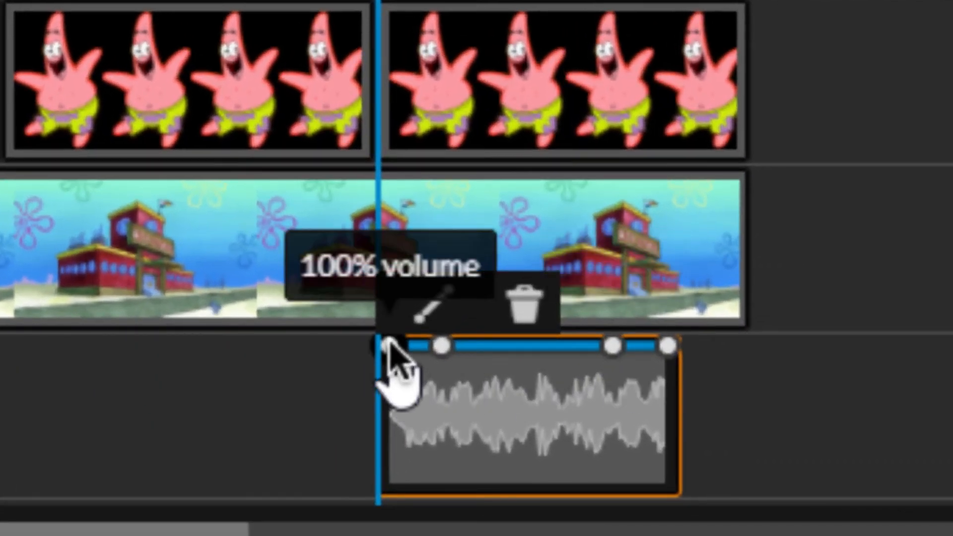
{"action": "left_click_drag", "start_coordinate": [389, 347], "coordinate": [388, 422]}
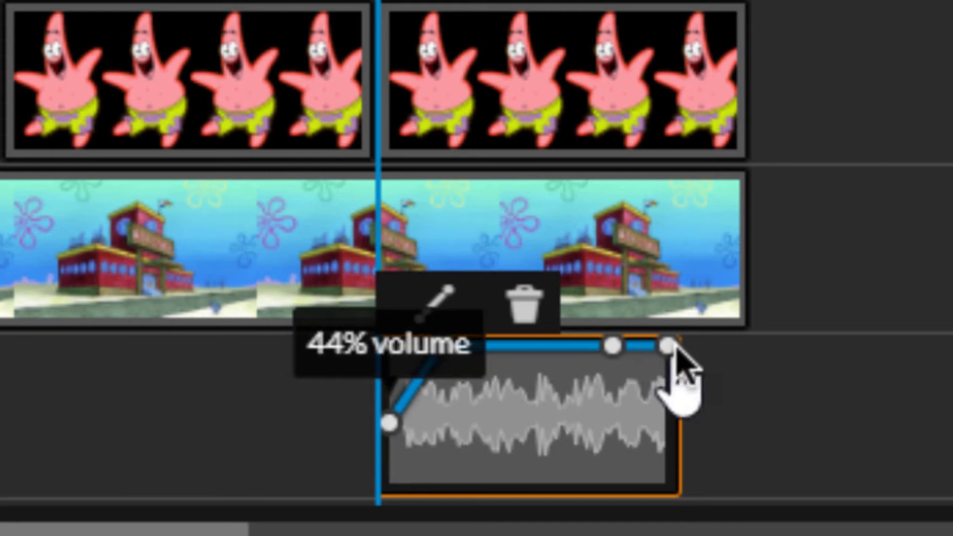
{"action": "left_click_drag", "start_coordinate": [668, 347], "coordinate": [665, 425]}
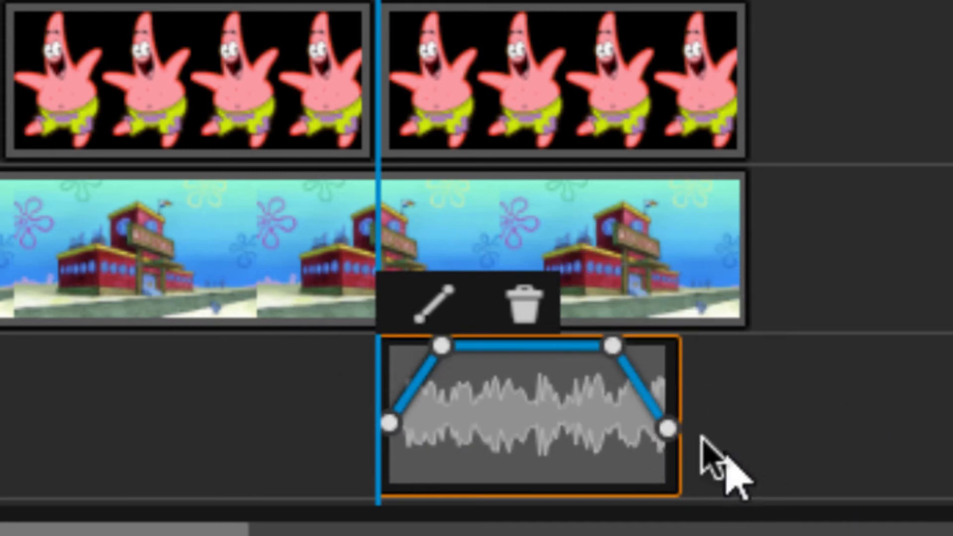
{"action": "left_click_drag", "start_coordinate": [668, 429], "coordinate": [668, 444]}
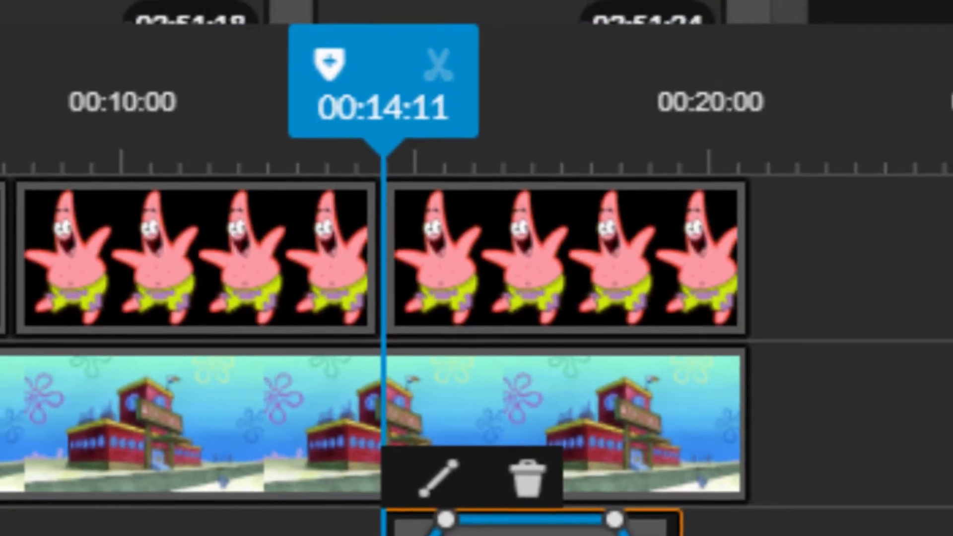
- Audition free music tracks, including Inspiration, Moment Of Inspiration, Corporate, The 12 Days and Summer EDM
{"action": "left_click", "coordinate": [314, 1]}
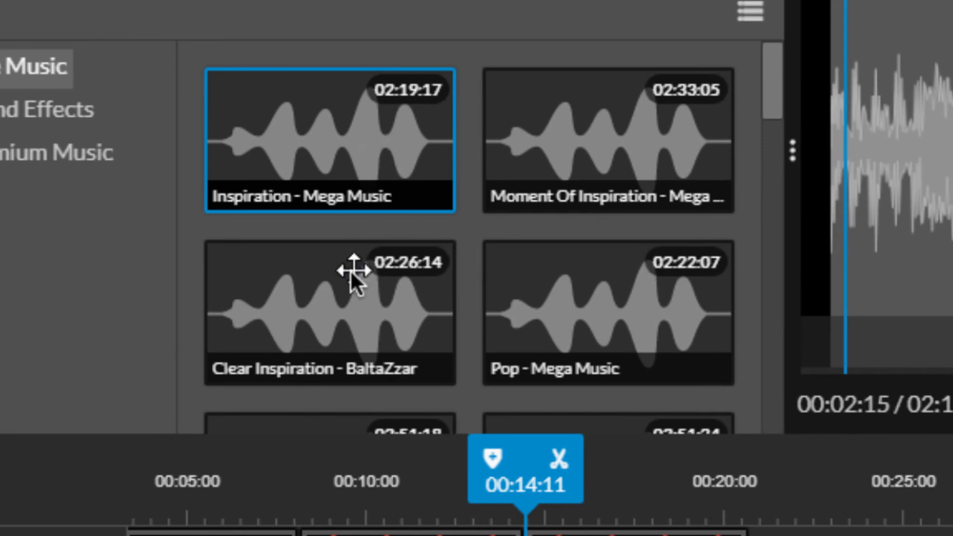
{"action": "left_click", "coordinate": [585, 143]}
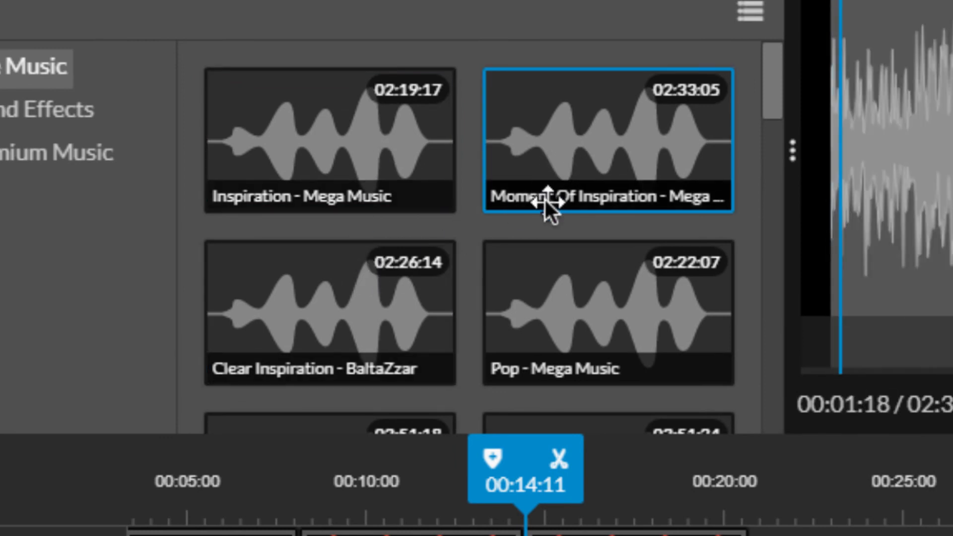
{"action": "scroll", "coordinate": [544, 201], "scroll_direction": "down", "scroll_amount": 5}
{"action": "scroll", "coordinate": [545, 199], "scroll_direction": "down", "scroll_amount": 3}
{"action": "left_click", "coordinate": [404, 124]}
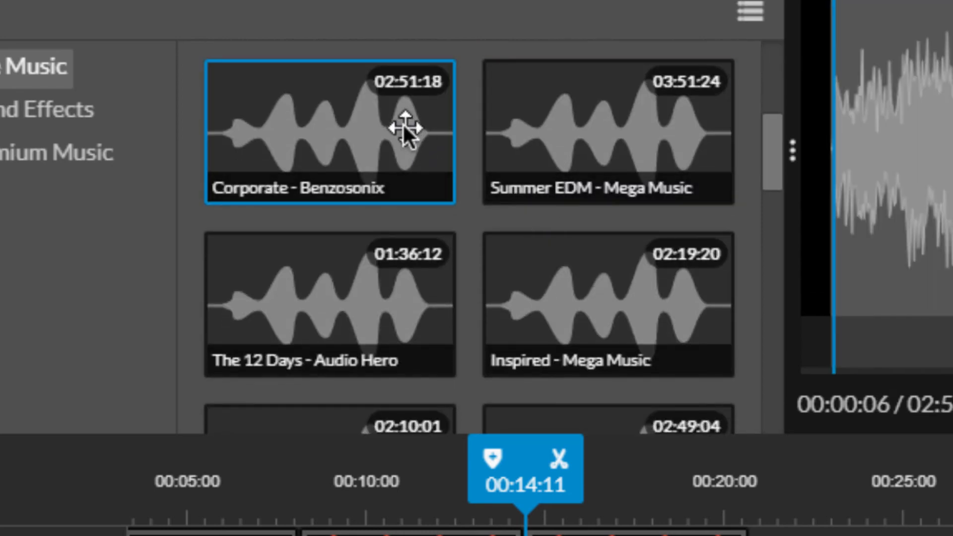
{"action": "left_click", "coordinate": [318, 301]}
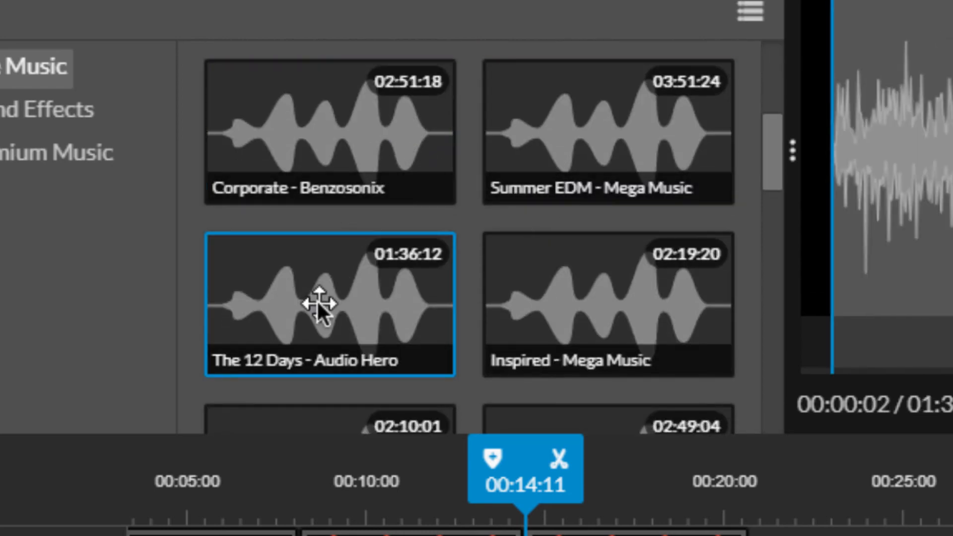
{"action": "left_click", "coordinate": [590, 130]}
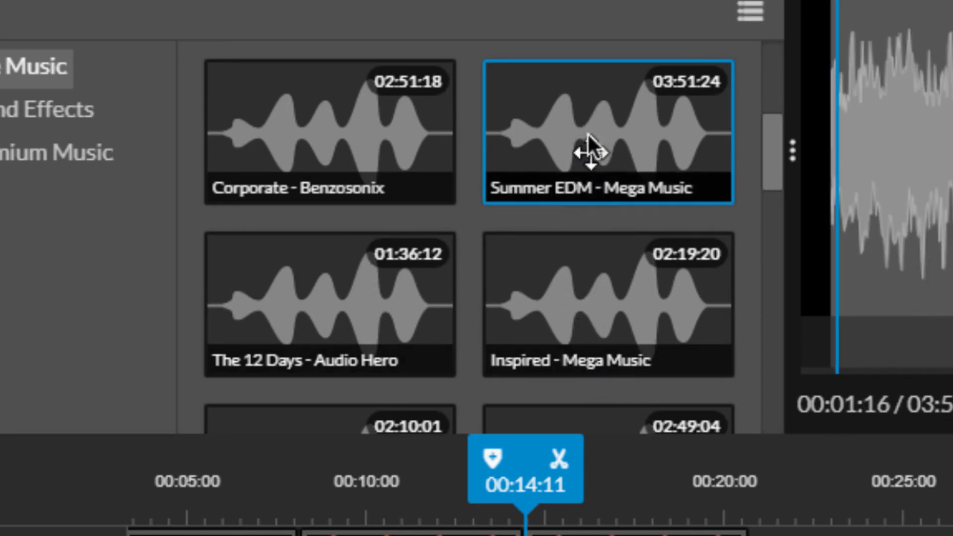
- Try to place the Summer EDM music track at the start of Audio 1
{"action": "left_click_drag", "start_coordinate": [200, 479], "coordinate": [129, 479]}
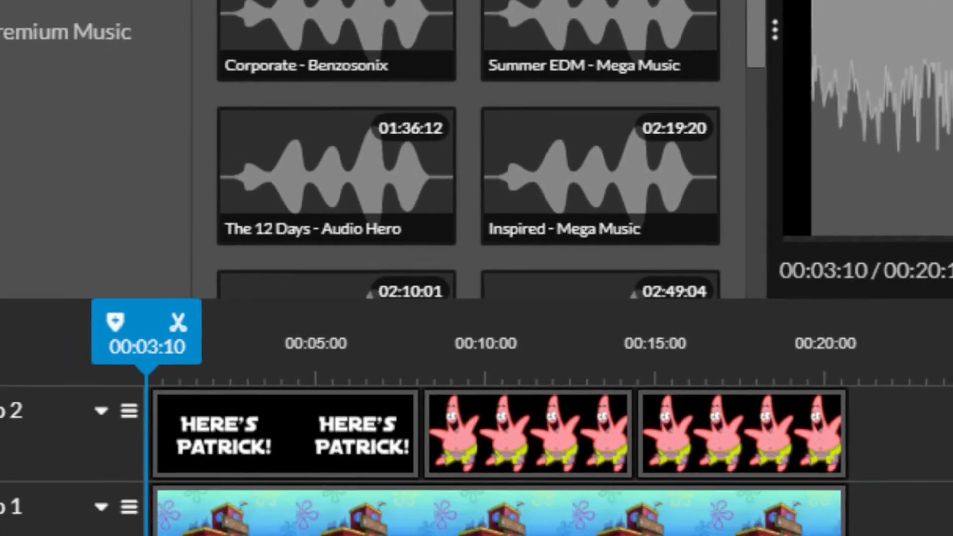
{"action": "left_click", "coordinate": [667, 455]}
{"action": "left_click_drag", "start_coordinate": [666, 455], "coordinate": [884, 343]}
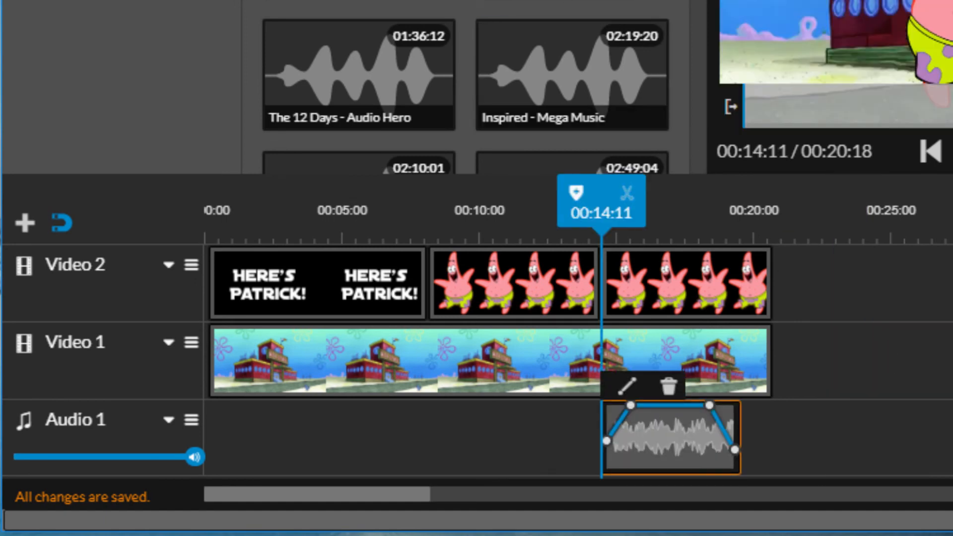
{"action": "left_click", "coordinate": [397, 1]}
{"action": "left_click_drag", "start_coordinate": [397, 1], "coordinate": [241, 460]}
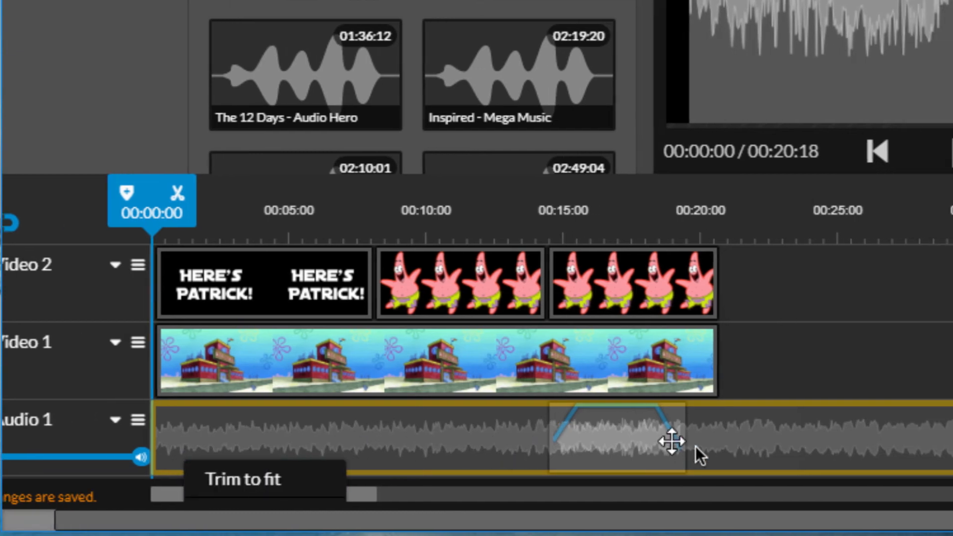
{"action": "left_click", "coordinate": [778, 343]}
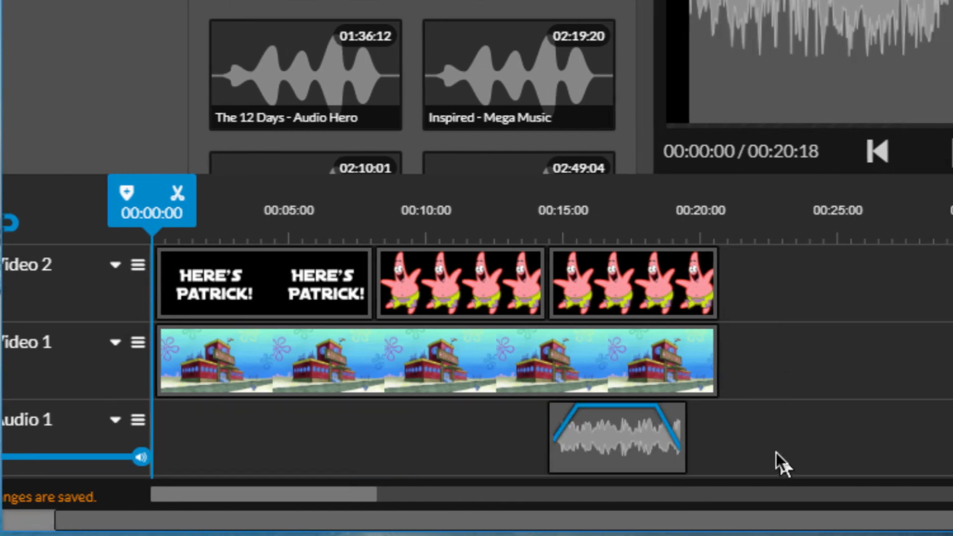
- Move the laugh sound on Audio 1 out to 00:33:24, and remove it from the track
{"action": "left_click_drag", "start_coordinate": [606, 442], "coordinate": [952, 341]}
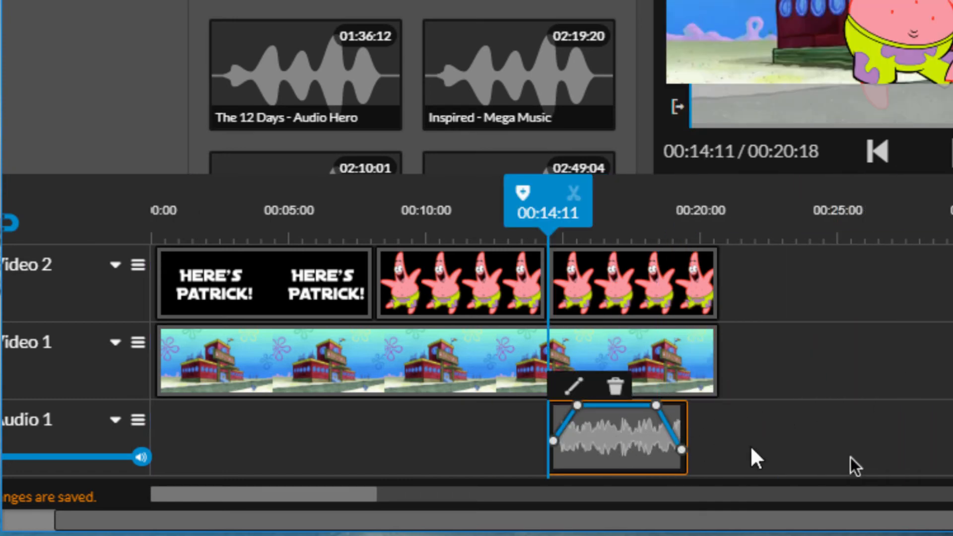
{"action": "left_click_drag", "start_coordinate": [751, 448], "coordinate": [952, 442]}
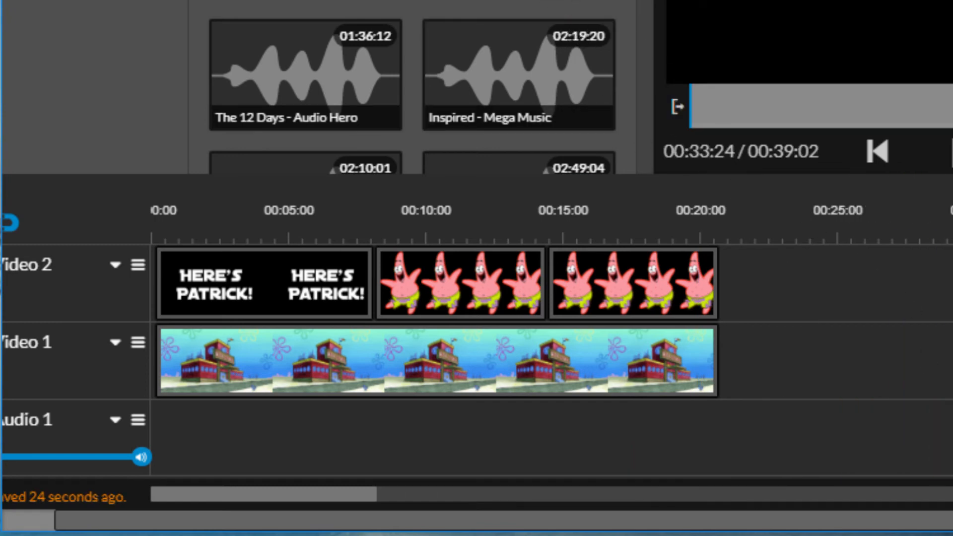
{"action": "left_click_drag", "start_coordinate": [433, 2], "coordinate": [239, 452]}
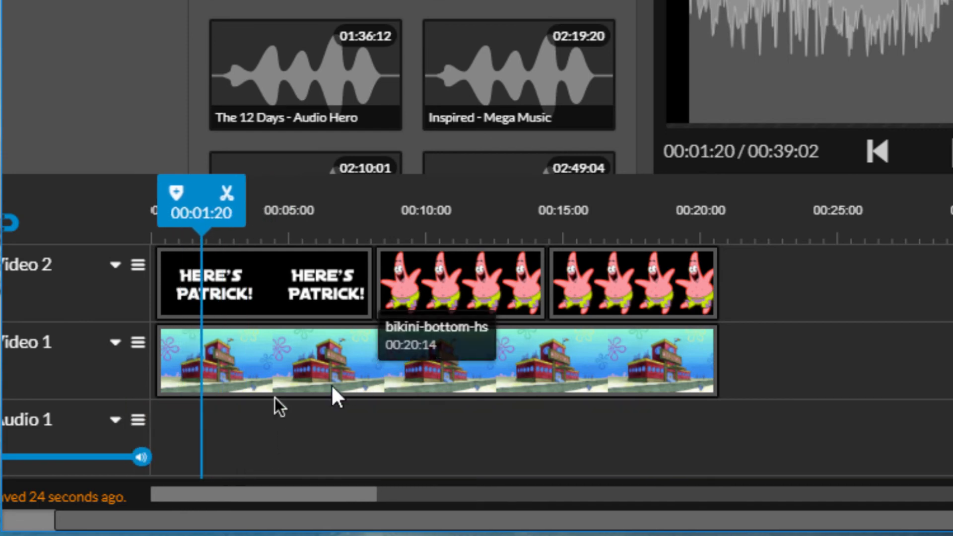
{"action": "left_click", "coordinate": [112, 417]}
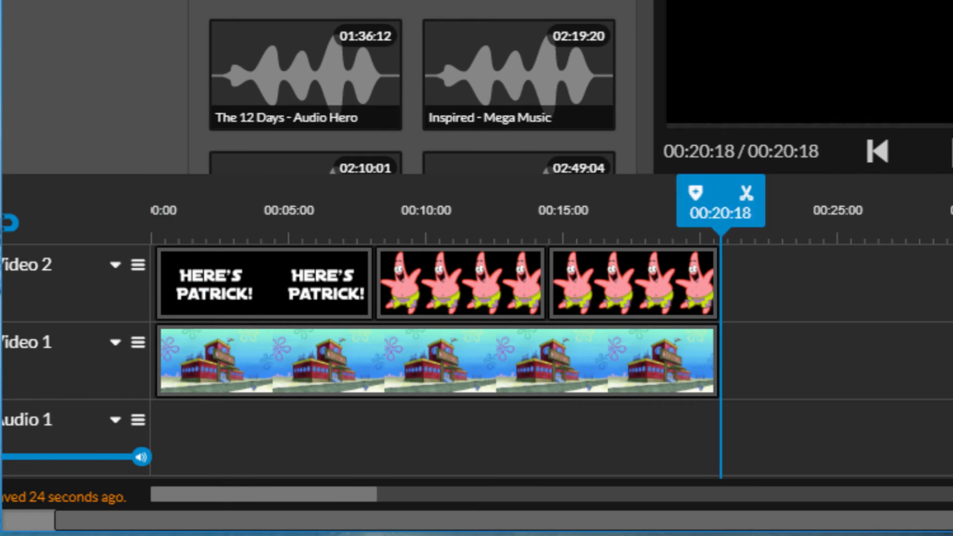
- Place the Summer EDM track on Audio 1 at 00:01:20, and shorten it to end at 02:40:09
{"action": "left_click_drag", "start_coordinate": [440, 164], "coordinate": [234, 450]}
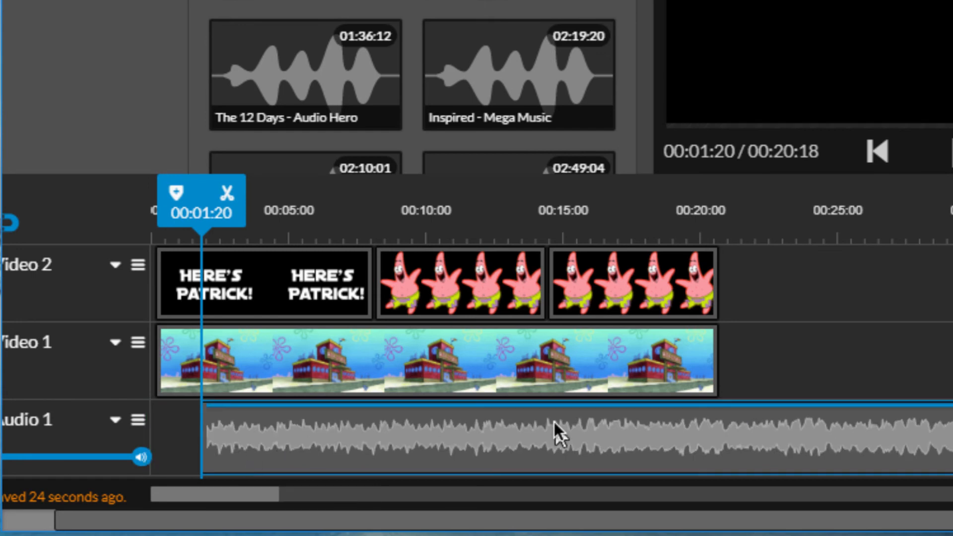
{"action": "left_click", "coordinate": [513, 495]}
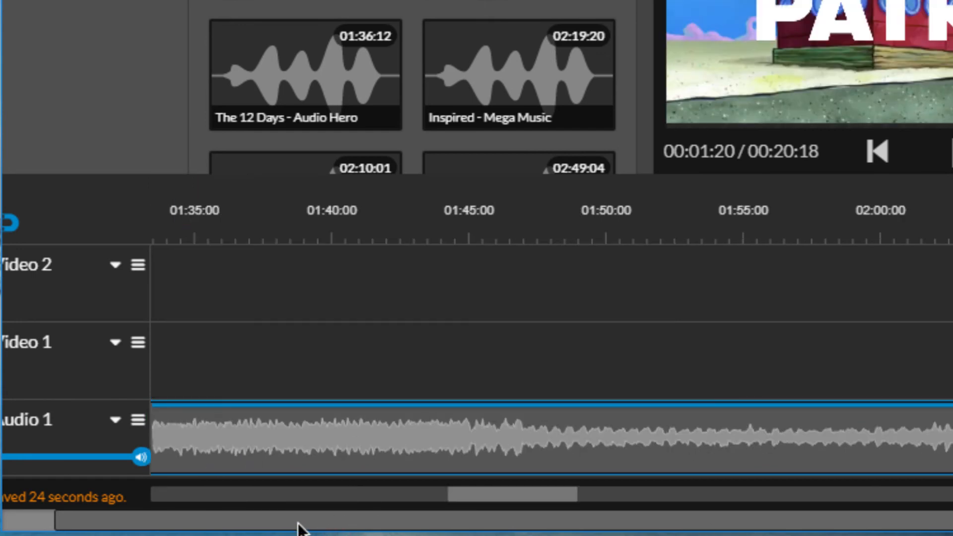
{"action": "left_click_drag", "start_coordinate": [479, 492], "coordinate": [819, 496]}
{"action": "left_click", "coordinate": [715, 419]}
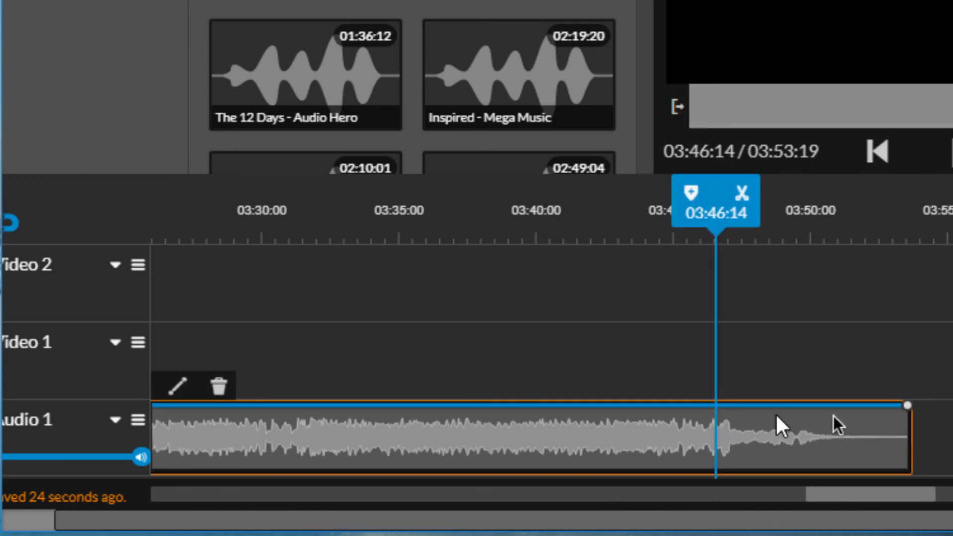
{"action": "left_click_drag", "start_coordinate": [907, 423], "coordinate": [171, 392]}
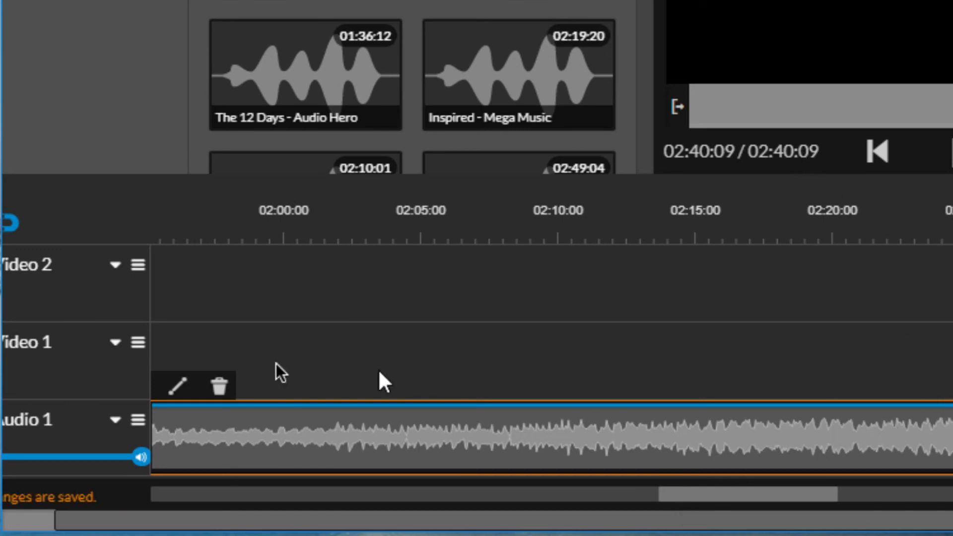
- Open the fade in/out settings of the music clip, and delete the clip from Audio 1
{"action": "left_click", "coordinate": [180, 386]}
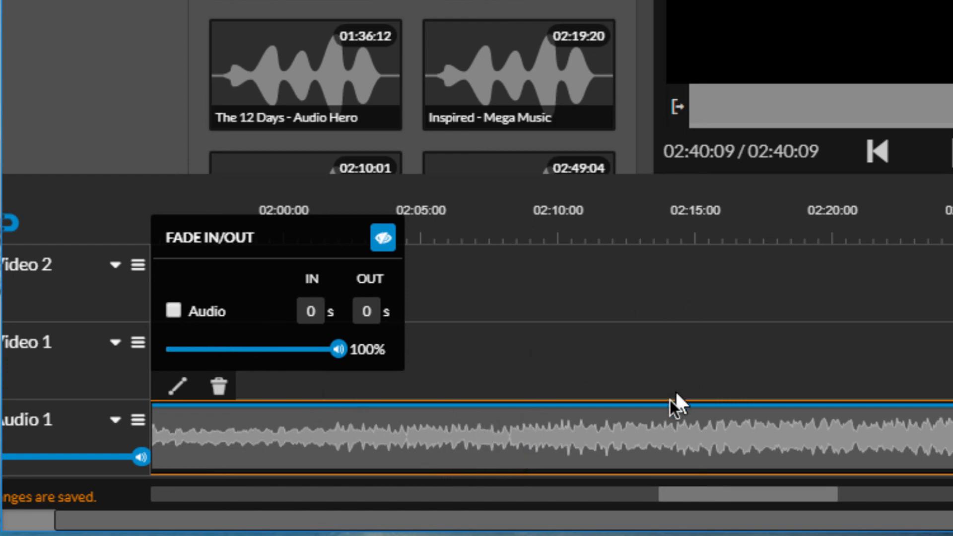
{"action": "key", "text": "Delete"}
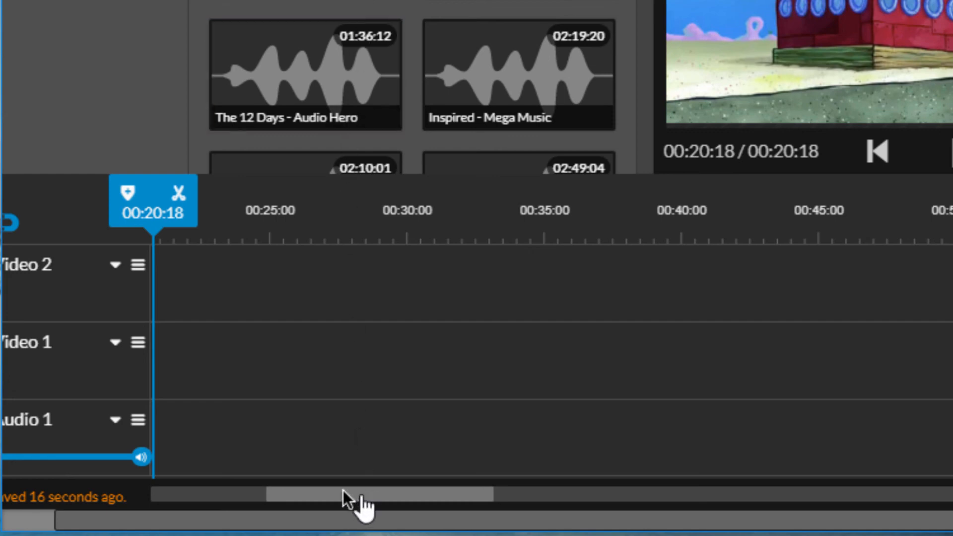
- Add the patrick-laugh sound to Audio 1 at 00:15:15, and save the project
{"action": "left_click_drag", "start_coordinate": [365, 494], "coordinate": [230, 480]}
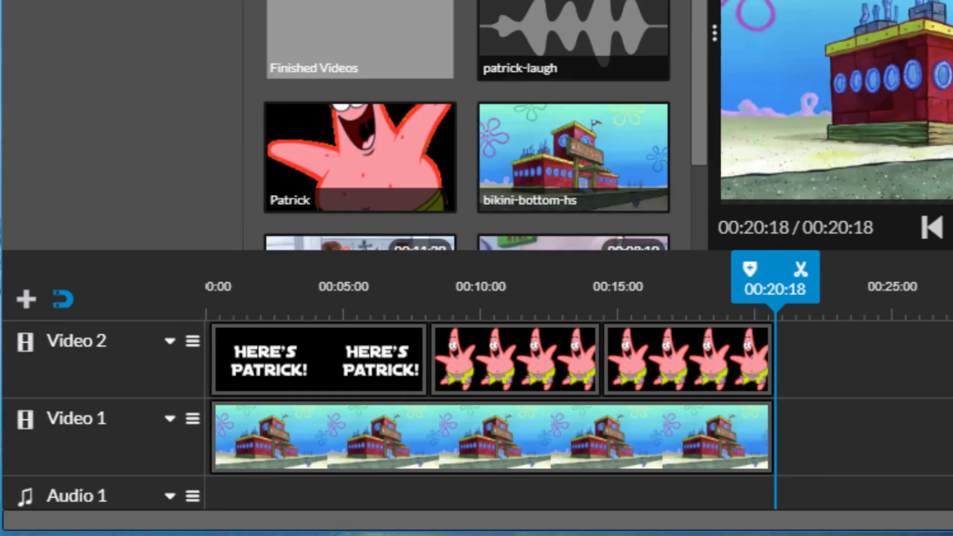
{"action": "left_click_drag", "start_coordinate": [589, 17], "coordinate": [674, 489]}
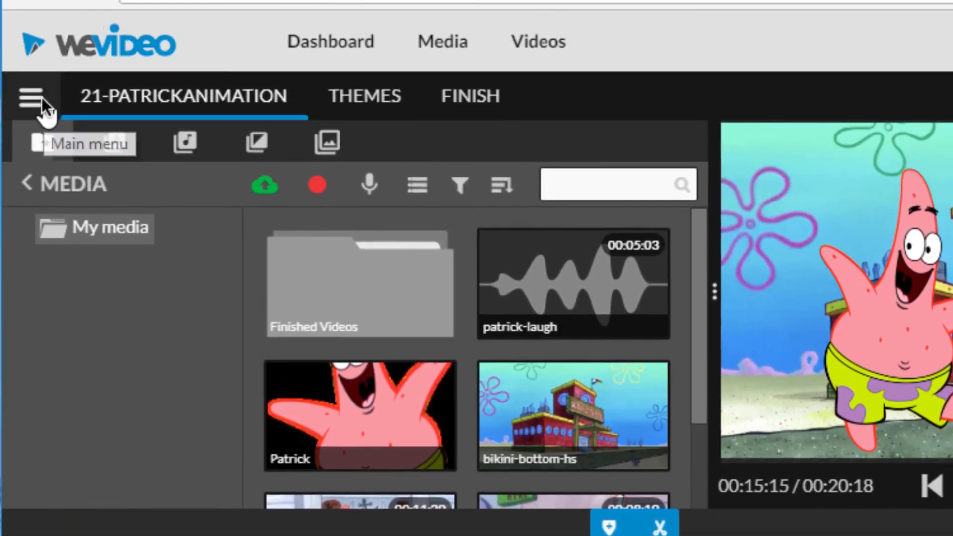
{"action": "left_click", "coordinate": [36, 97]}
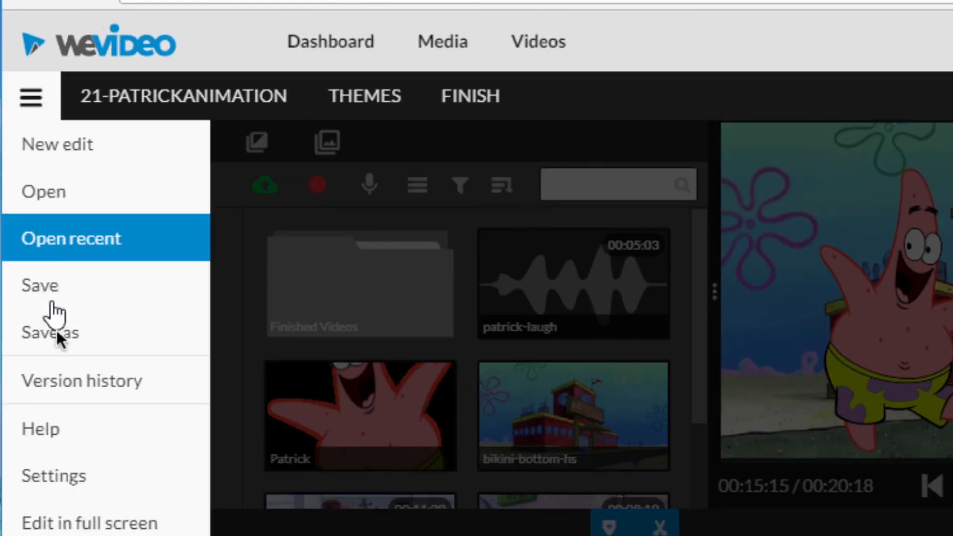
{"action": "left_click", "coordinate": [61, 289]}
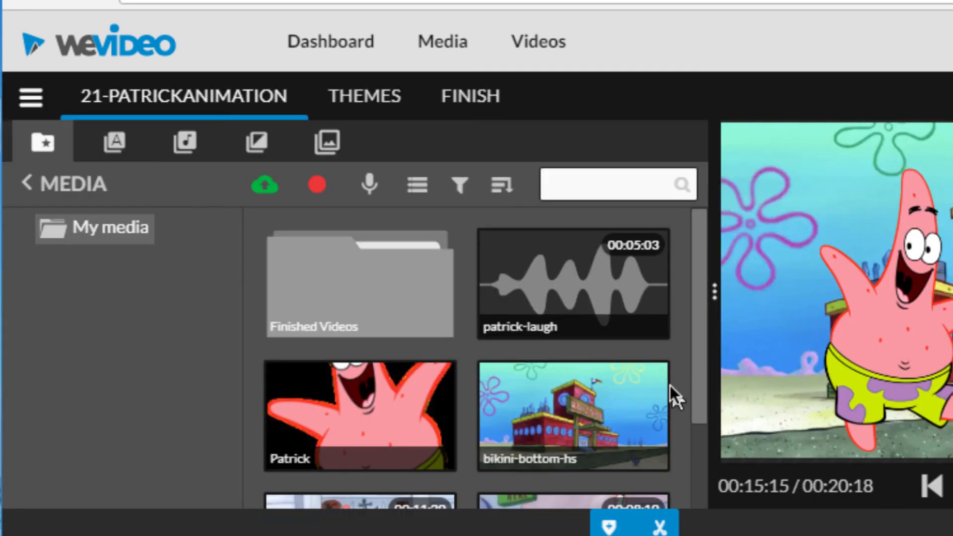
- Finish and publish the video as 21-PatrickAnimation in 480p Standard quality
{"action": "left_click", "coordinate": [464, 100]}
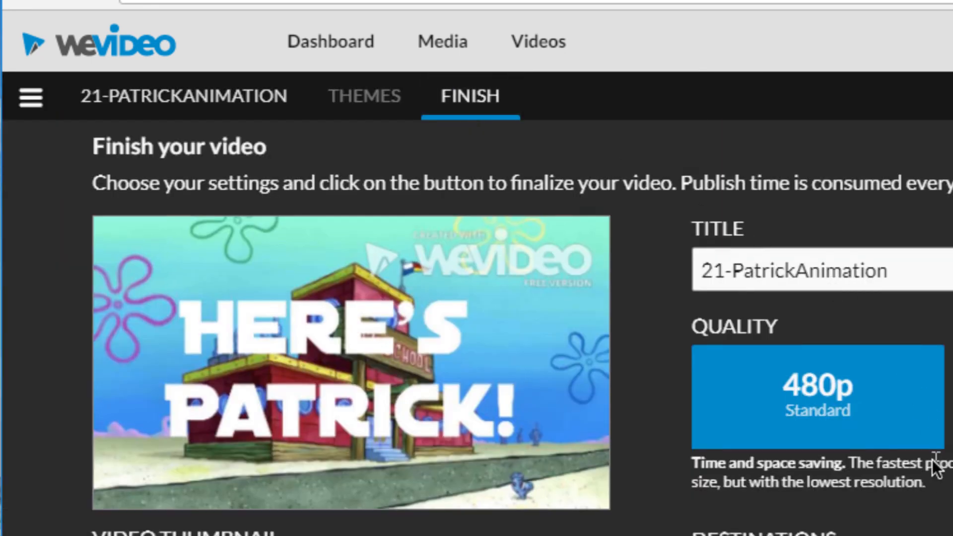
{"action": "scroll", "coordinate": [933, 462], "scroll_direction": "down", "scroll_amount": 1}
{"action": "scroll", "coordinate": [477, 318], "scroll_direction": "down", "scroll_amount": 2}
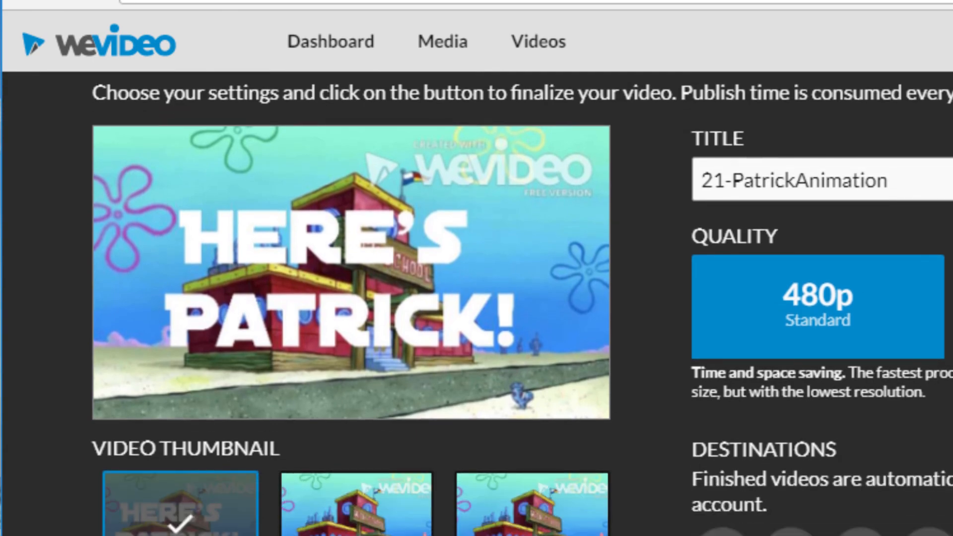
{"action": "left_click", "coordinate": [693, 498]}
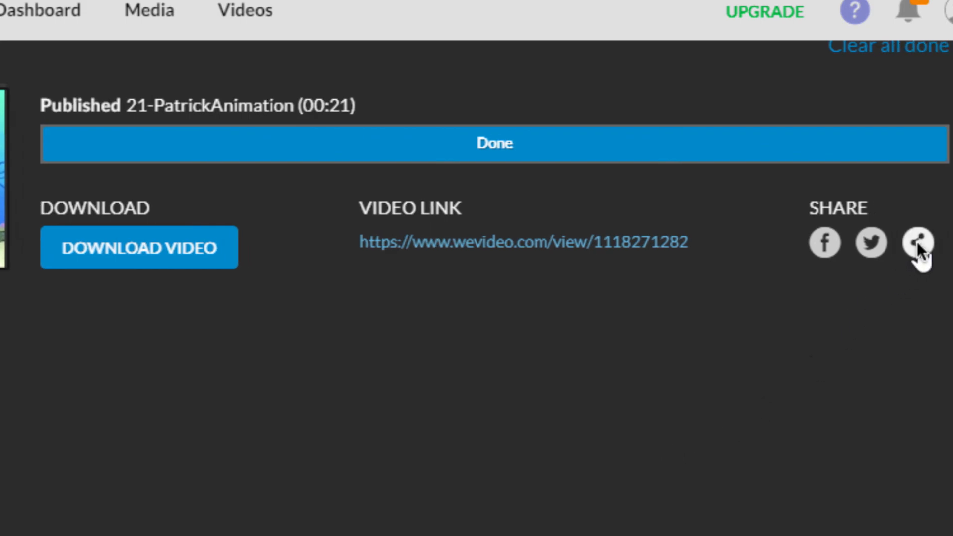
- Copy the share link of the published 21-PatrickAnimation video to the clipboard, and close the sharing dialog
{"action": "left_click", "coordinate": [917, 243]}
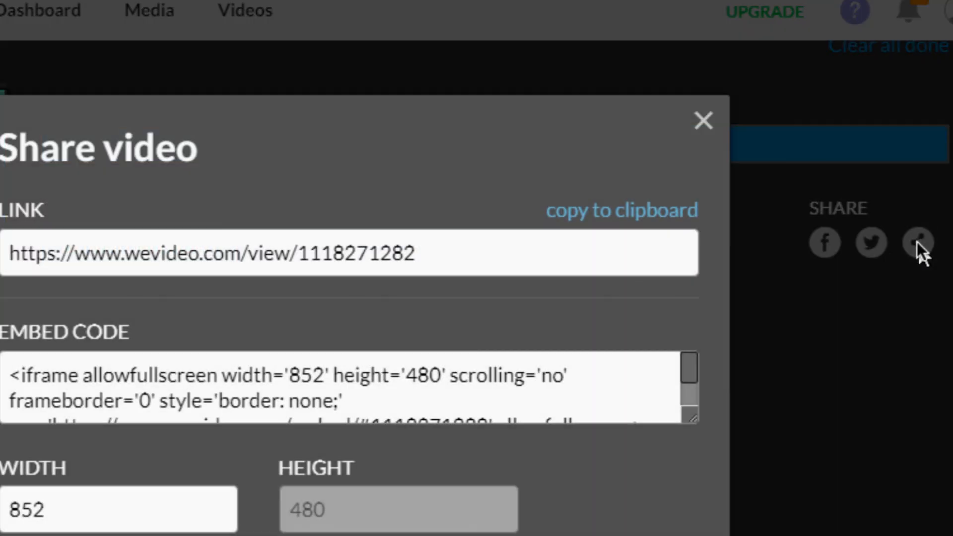
{"action": "left_click", "coordinate": [564, 213]}
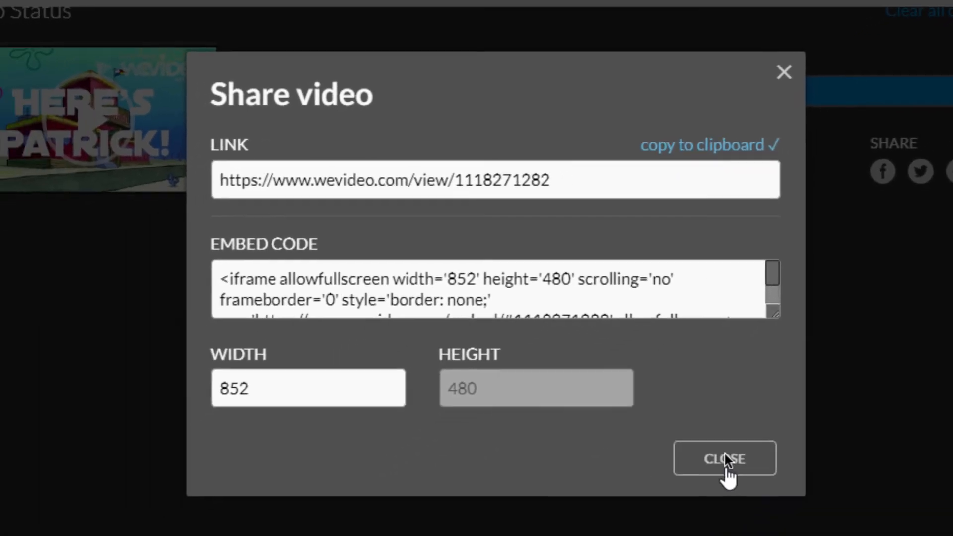
{"action": "left_click", "coordinate": [724, 461]}
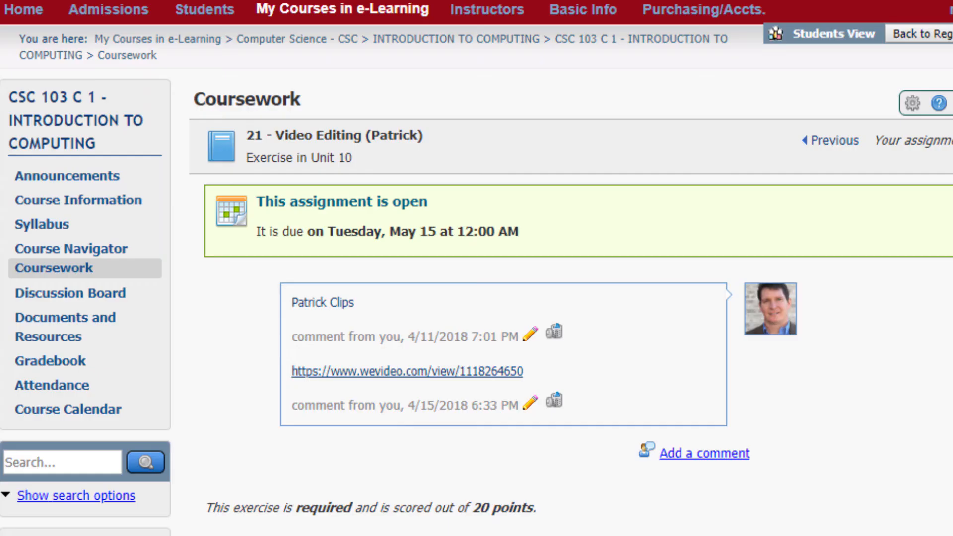
- On the e-Learning Coursework page, edit the comment containing the WeVideo link and start a link below it with the copied video URL
{"action": "left_click", "coordinate": [530, 401]}
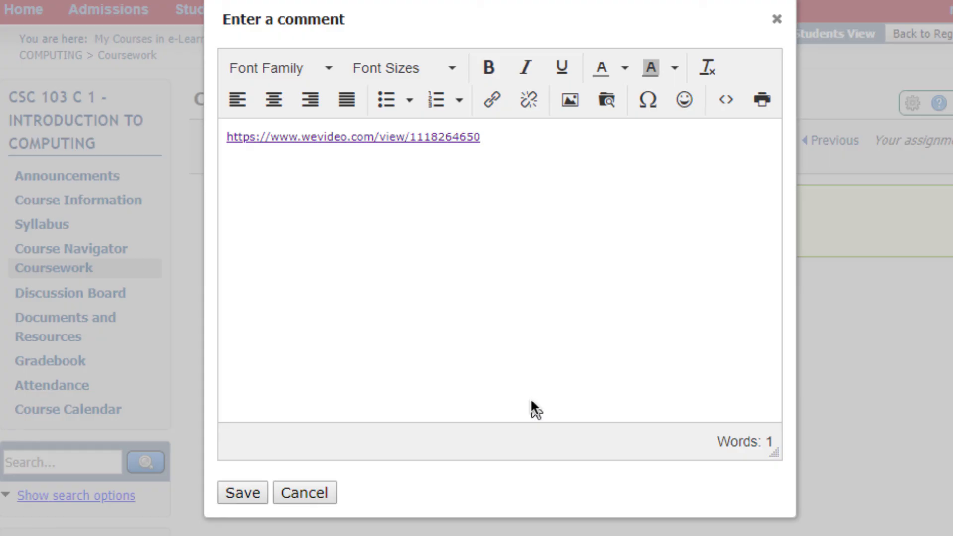
{"action": "left_click", "coordinate": [504, 144]}
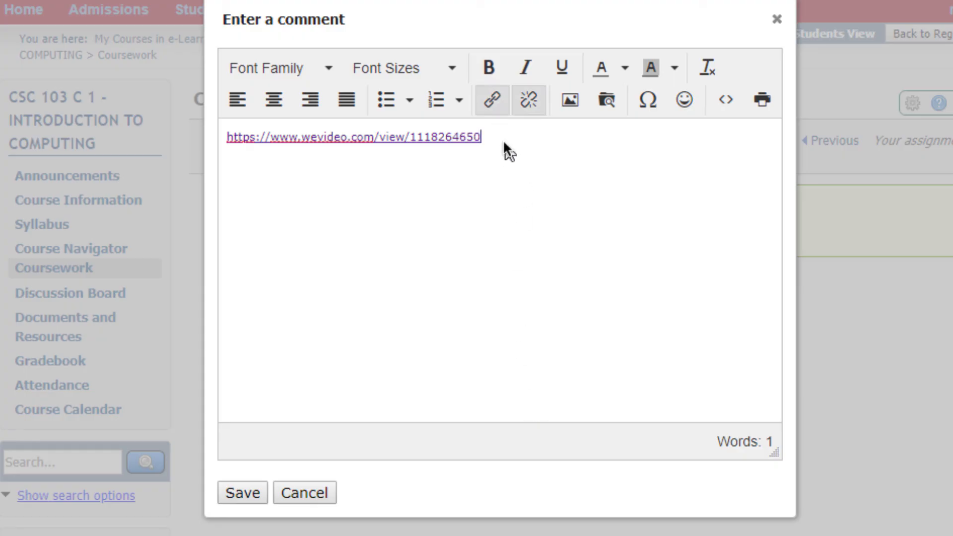
{"action": "key", "text": "Return"}
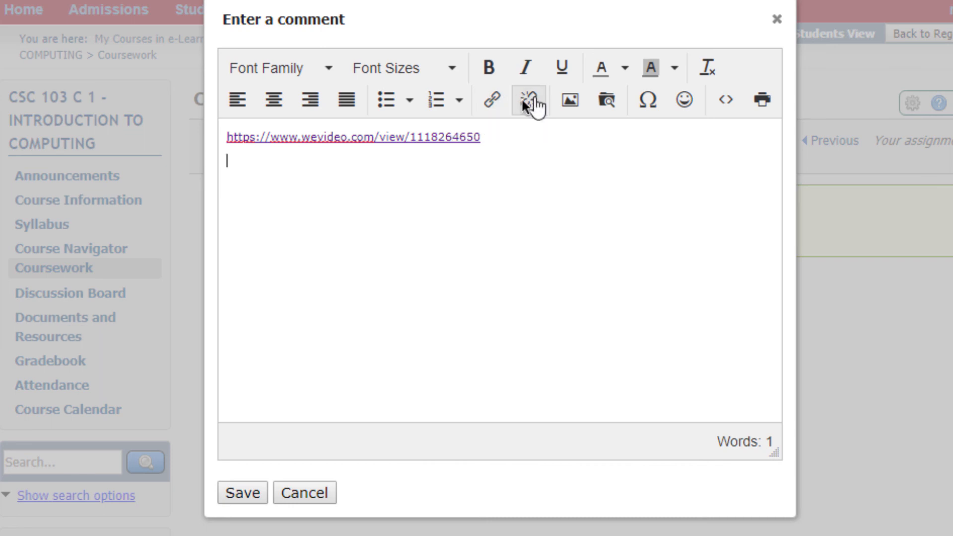
{"action": "left_click", "coordinate": [493, 99]}
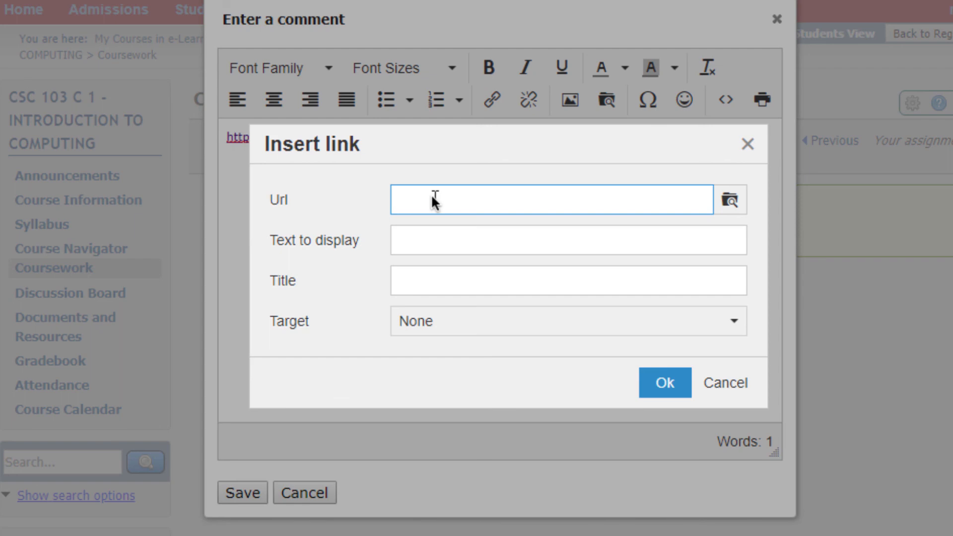
{"action": "key", "text": "ctrl+v"}
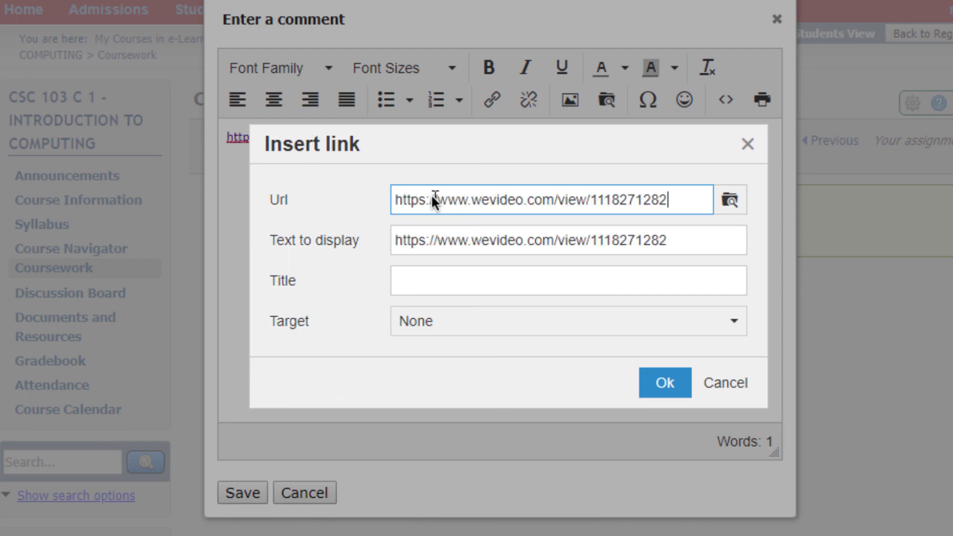
- Set the link's target to New window, insert it, and save the comment
{"action": "left_click", "coordinate": [458, 320]}
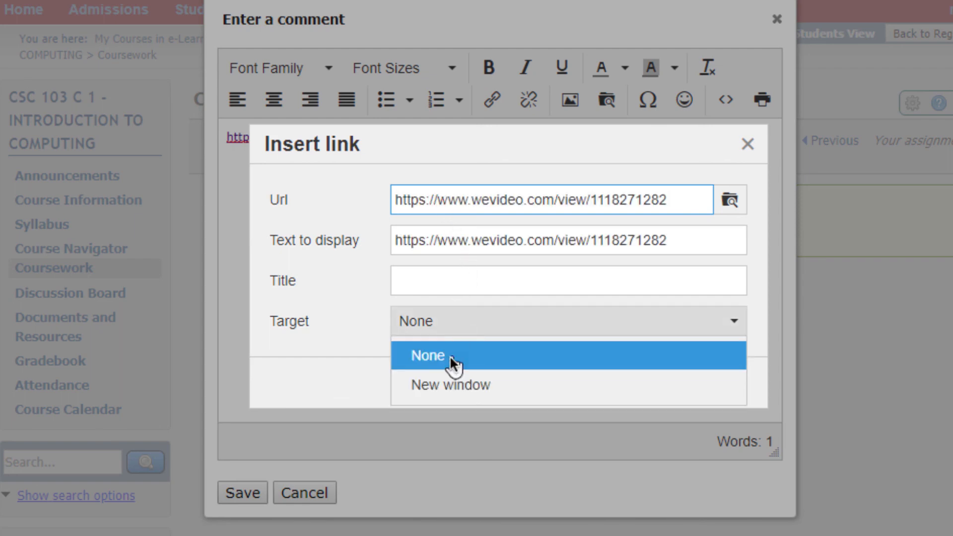
{"action": "left_click", "coordinate": [449, 386]}
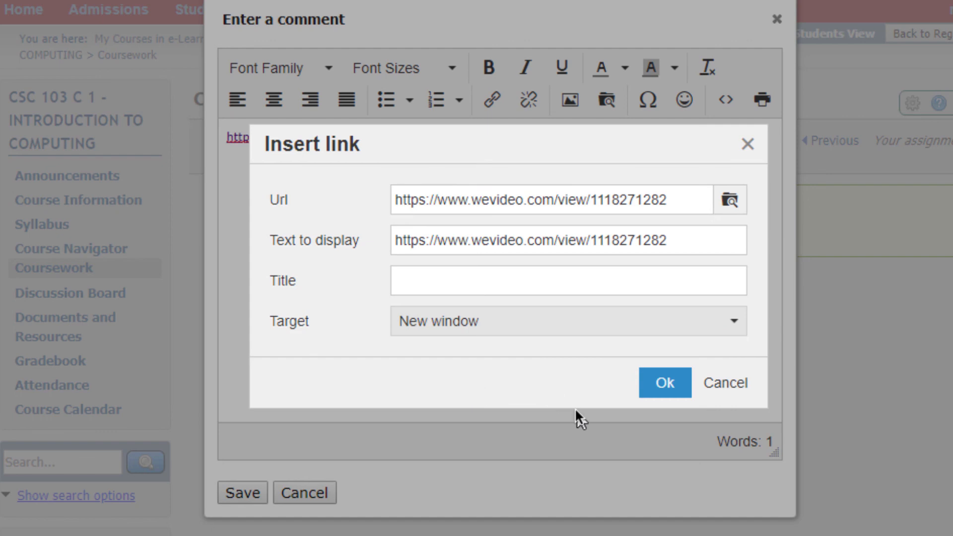
{"action": "left_click", "coordinate": [665, 385]}
{"action": "left_click", "coordinate": [236, 493]}
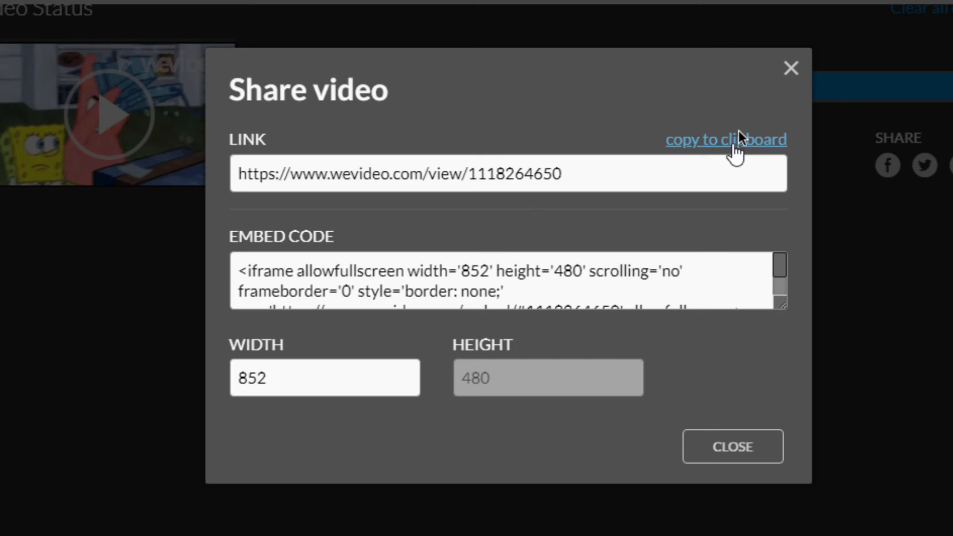
- Switch back to WeVideo and close the sharing dialog of the published 21-PatrickClips video
{"action": "left_click", "coordinate": [793, 62]}
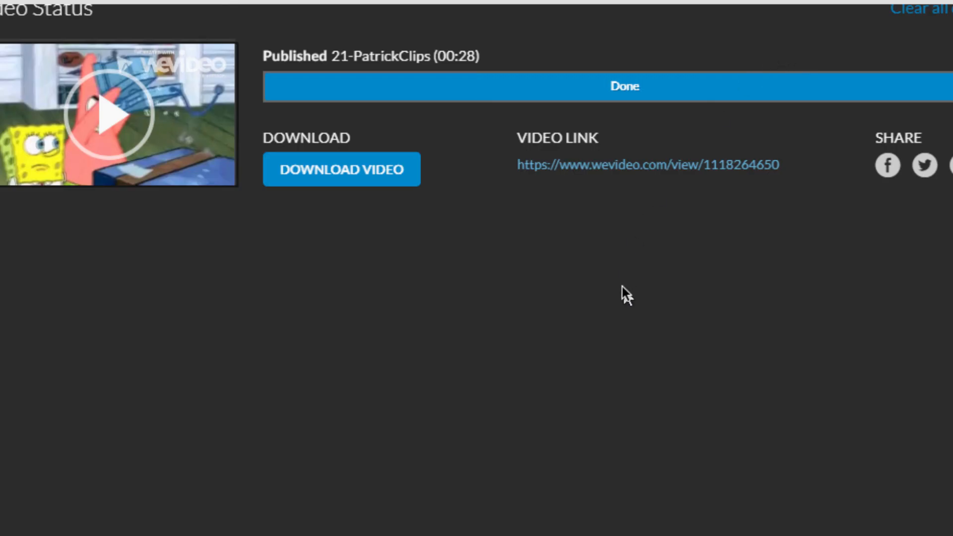
{"action": "scroll", "coordinate": [621, 287], "scroll_direction": "up", "scroll_amount": 2}
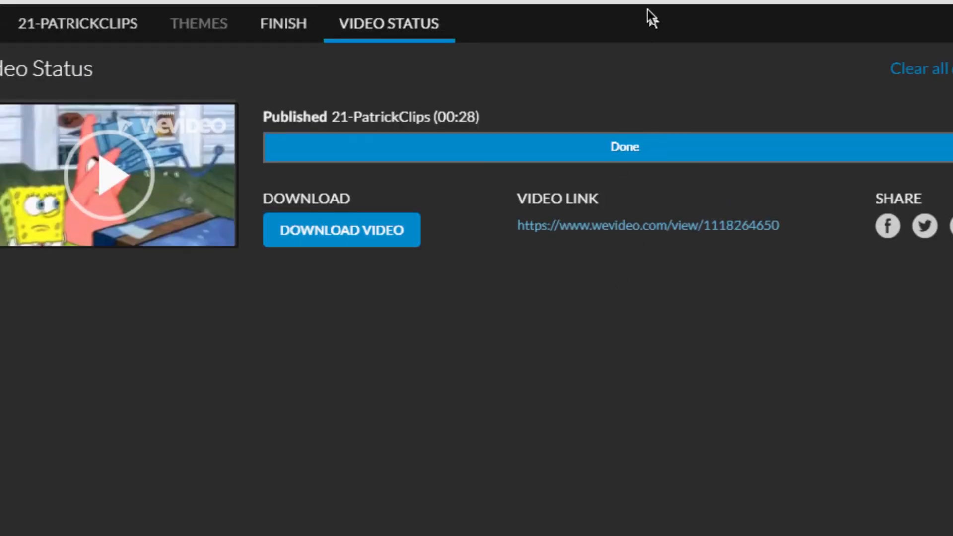